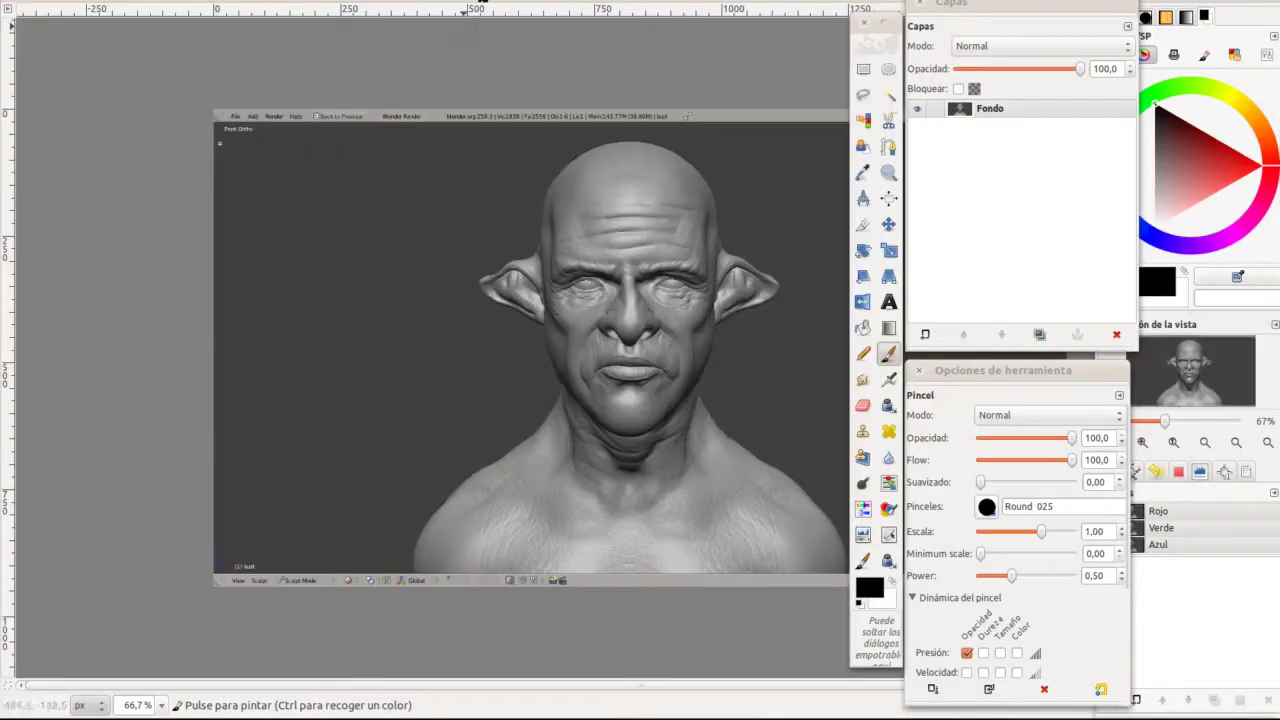
Crop the image to a tight area around the bust.
left_click_drag(875, 20, 72, 28)
key("shift+c")
left_click_drag(104, 110, 749, 537)
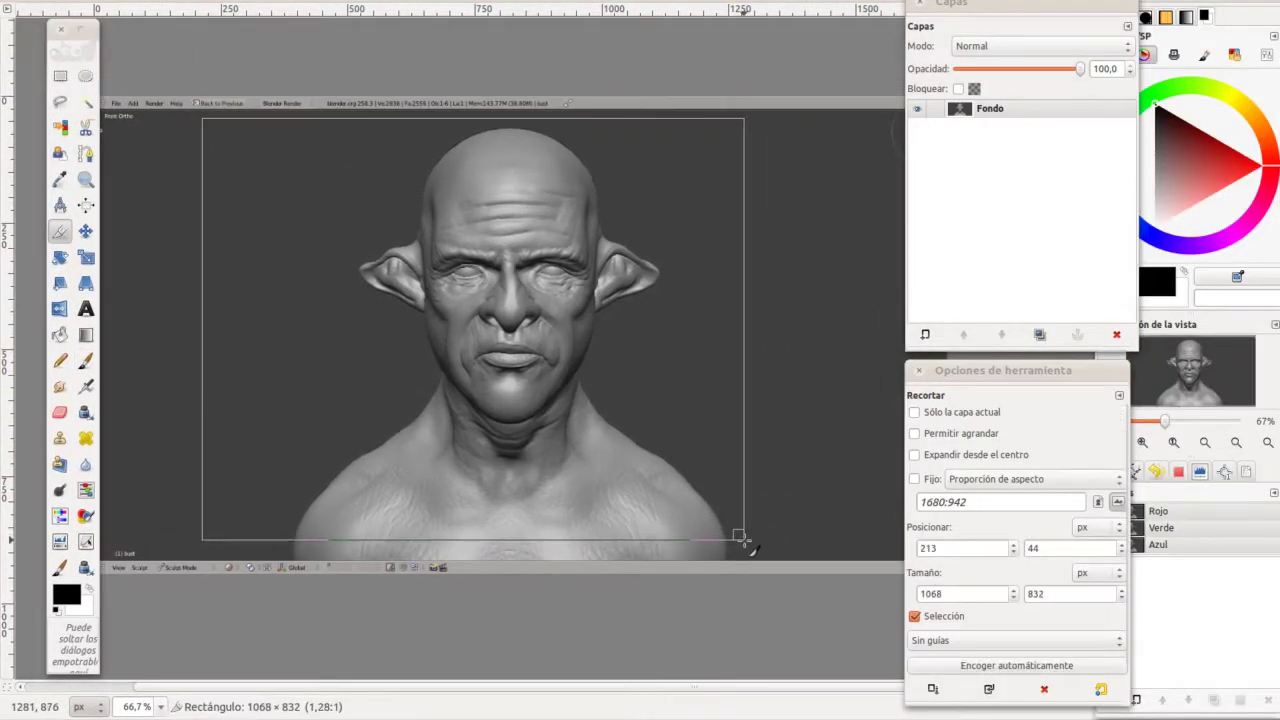
key("Return")
Fuzzy Select the dark background around the bust with threshold 1,0.
key("shift+o")
left_click(723, 423)
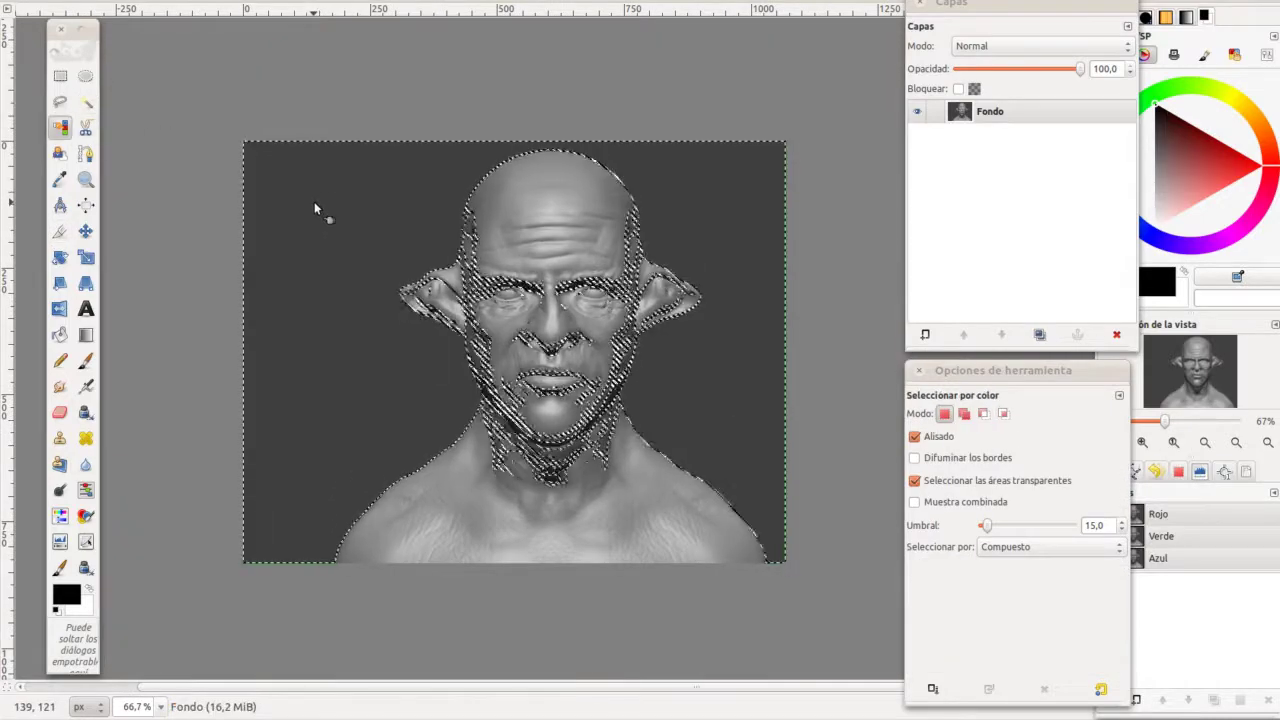
left_click_drag(985, 526, 986, 530)
key("u")
left_click(764, 406)
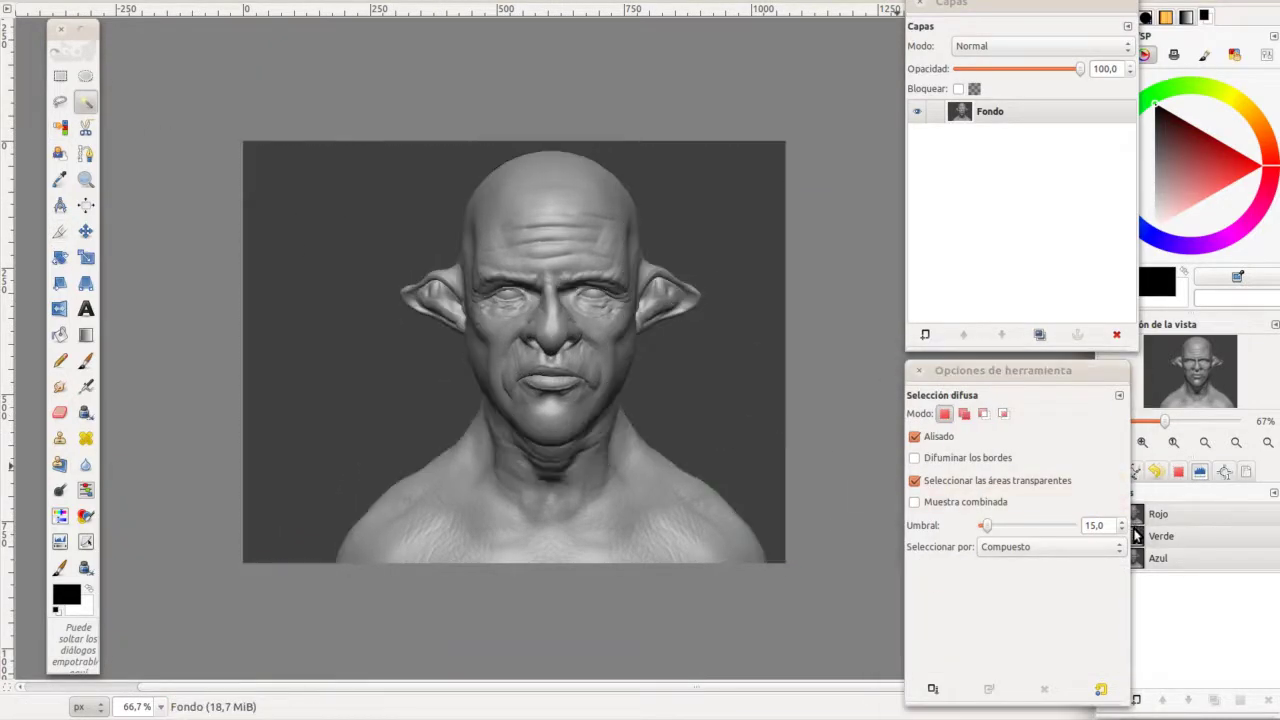
left_click(1121, 521)
left_click(734, 420)
Cut and paste the background as new layer Capa pegada, adding an alpha channel to Fondo.
key("ctrl+x")
key("ctrl+v")
right_click(1015, 111)
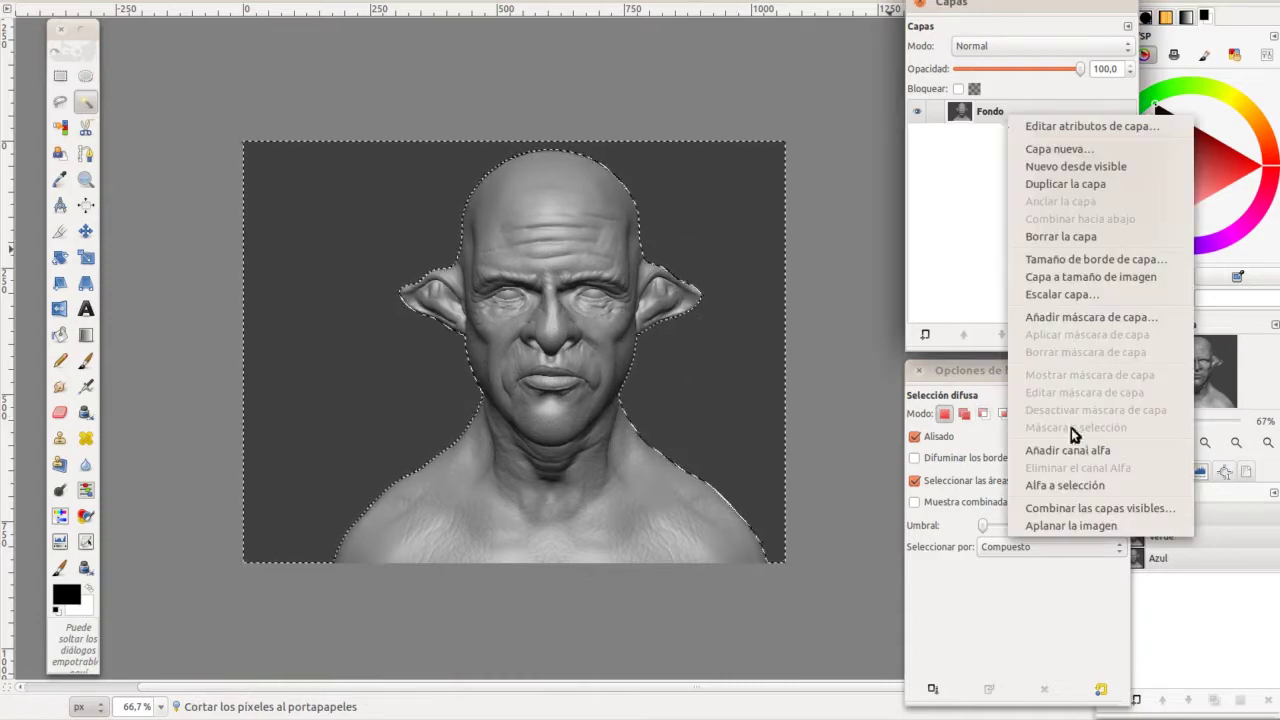
left_click(1071, 440)
left_click(925, 334)
left_click(1020, 113)
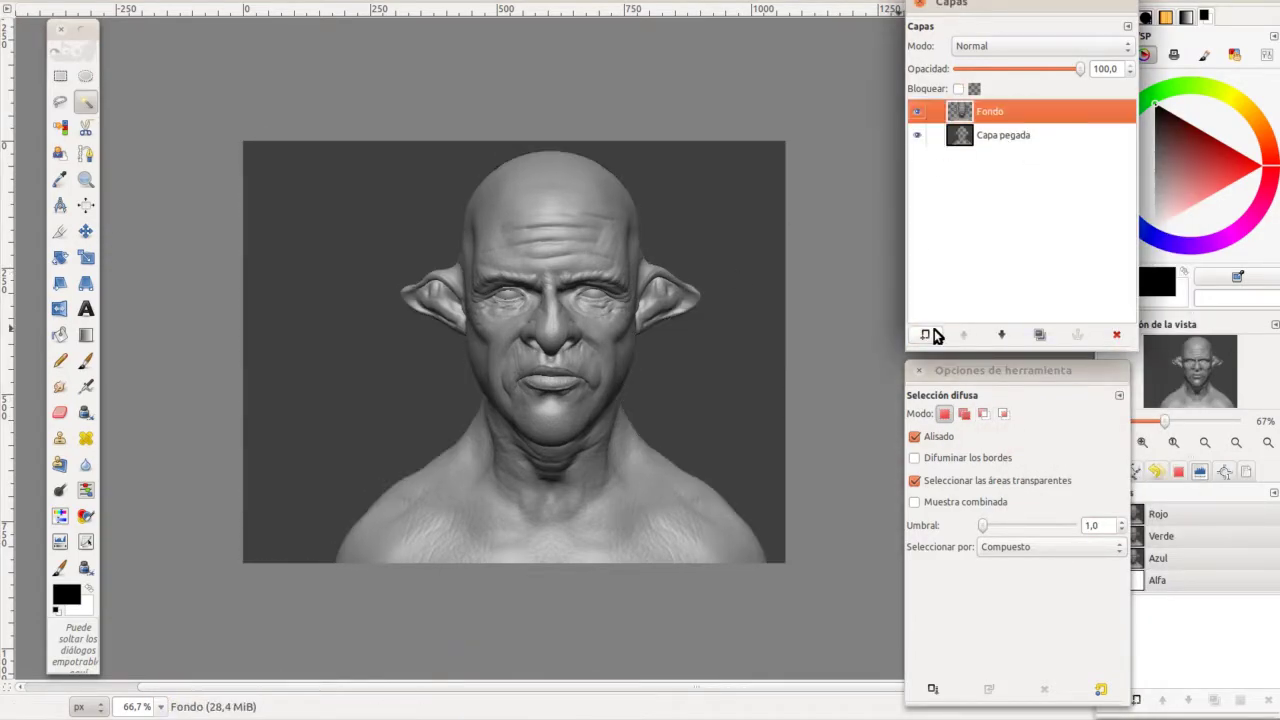
Add a Color-mode layer and paint the face, neck and chest green with the Mixbrush.
left_click(925, 334, "shift")
left_click(1040, 46)
left_click(1010, 457)
left_click(1134, 114)
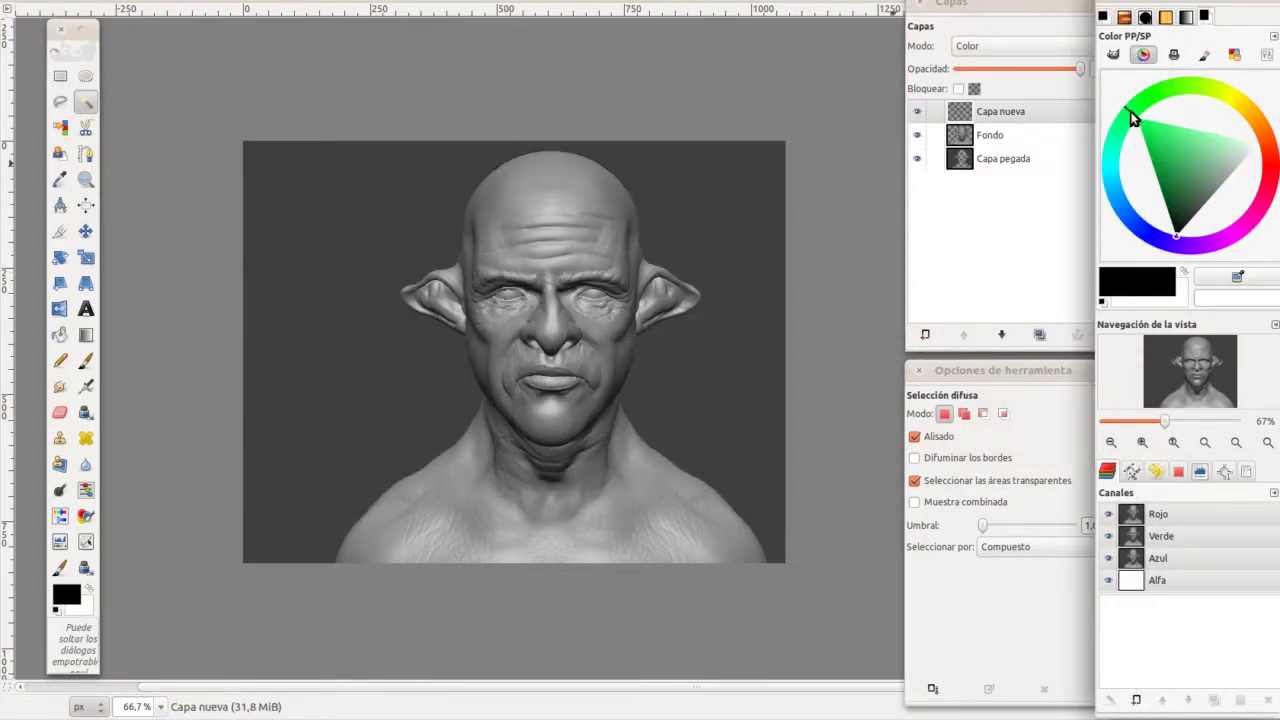
left_click(1192, 190)
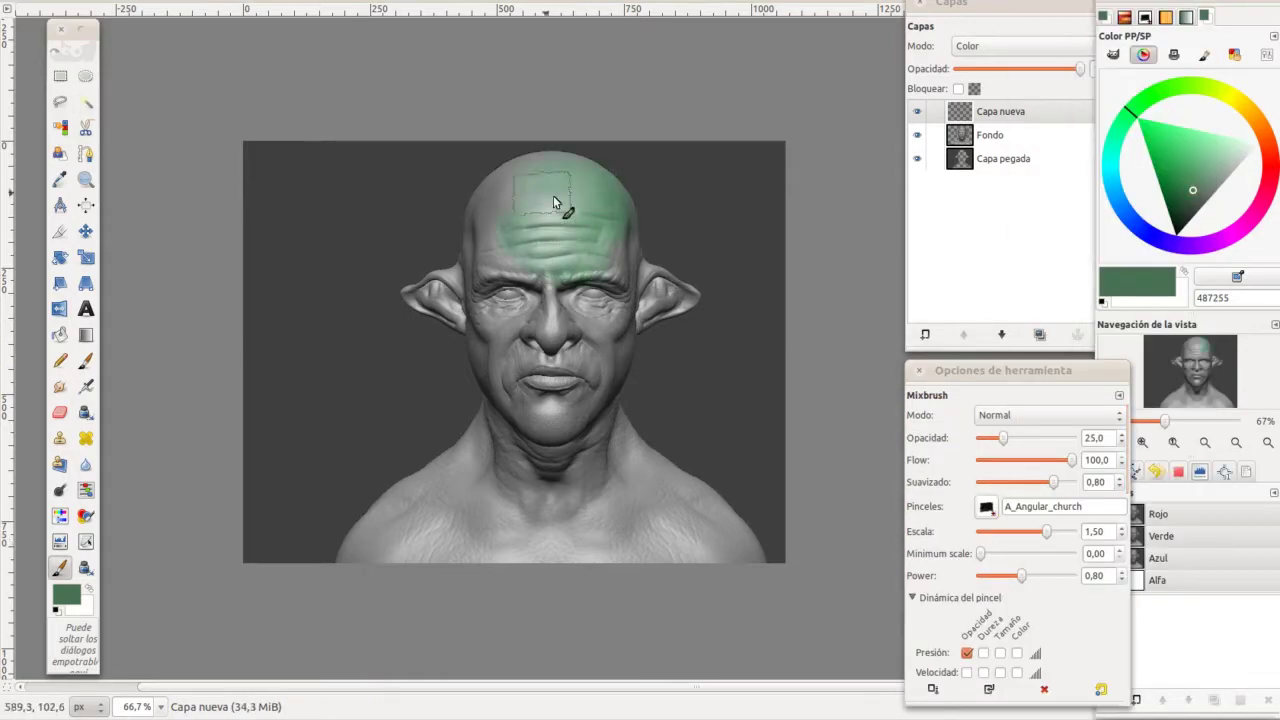
mouse_move(620, 283)
left_mouse_down()
mouse_move(434, 520)
mouse_move(540, 462)
mouse_move(517, 458)
left_mouse_up()
key("1")
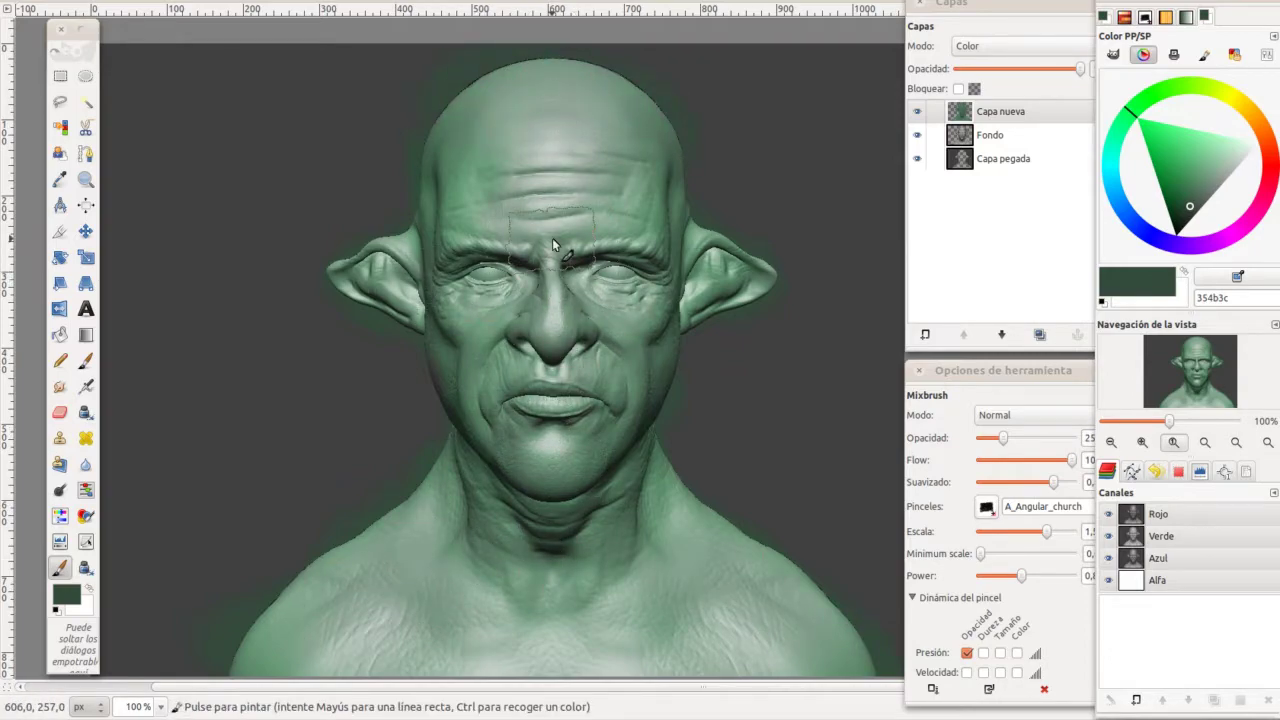
Shift the green's hue and darken it slightly with Hue-Saturation.
left_click(343, 10)
left_click_drag(241, 452, 232, 452)
mouse_move(241, 474)
left_mouse_down()
mouse_move(222, 475)
mouse_move(228, 496)
mouse_move(224, 453)
left_mouse_up()
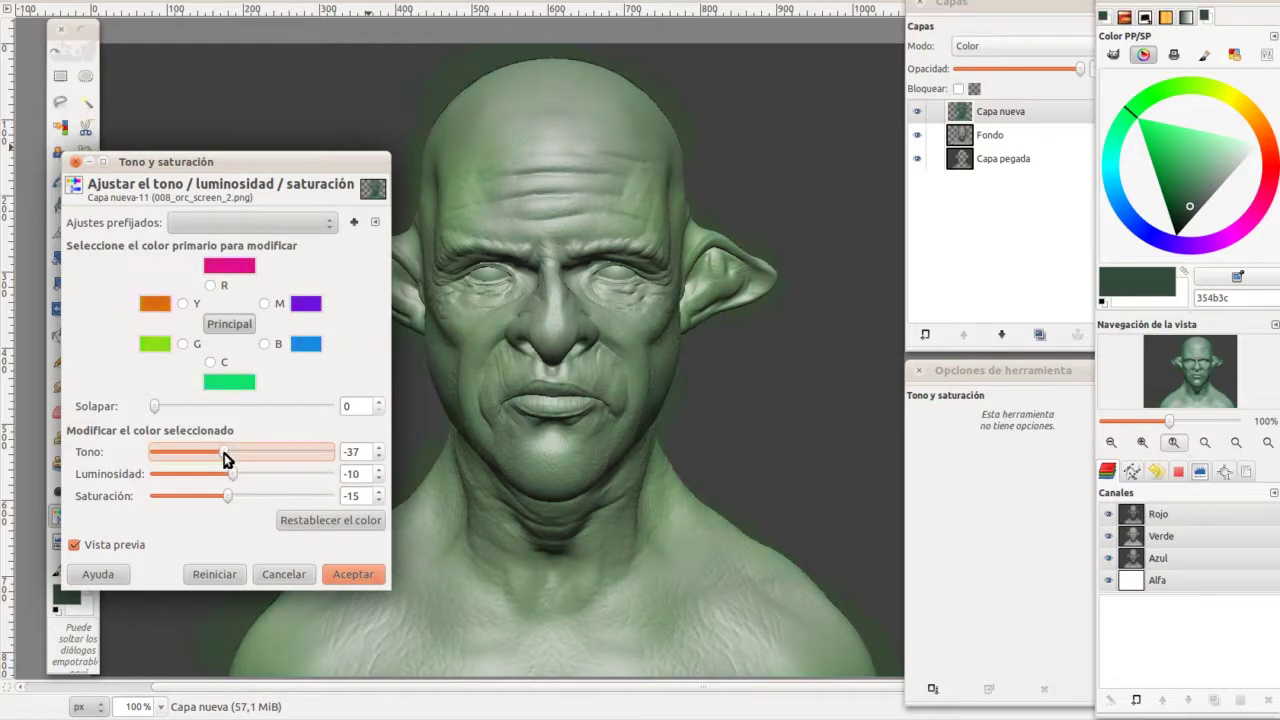
left_click(352, 574)
Add a layer mask to Capa nueva and paint the green off both eyes.
key("Page_Down")
key("u")
left_click(795, 191)
key("Page_Up")
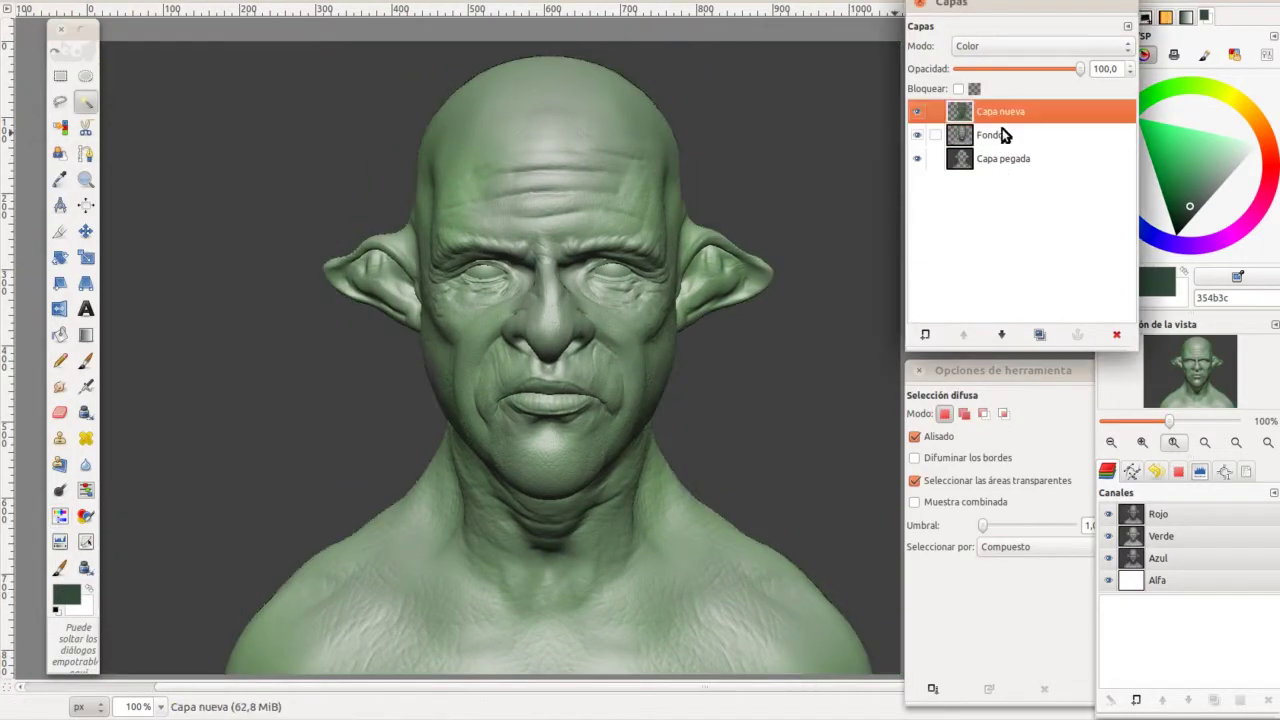
right_click(1002, 120)
left_click(1068, 438)
left_click_drag(410, 226, 436, 223)
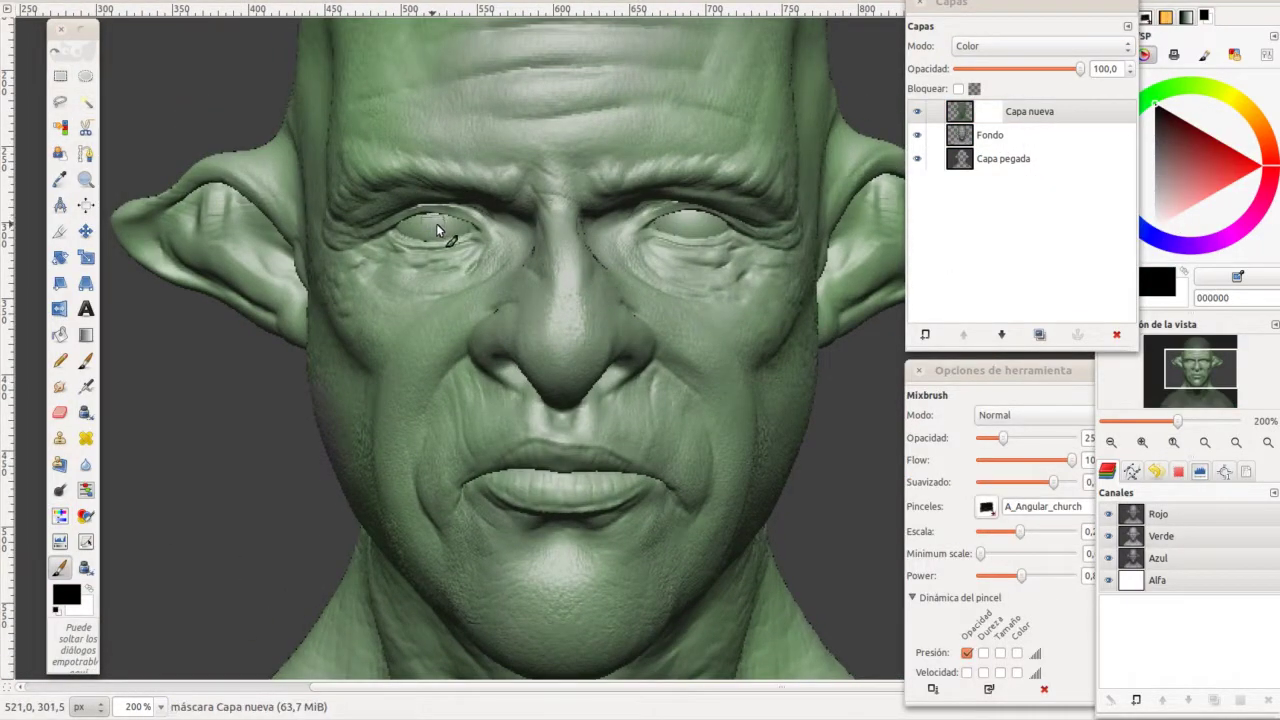
left_click_drag(670, 226, 700, 224)
Choose a dark reddish paint colour and view the whole bust.
left_click(1167, 148)
left_click(1166, 149)
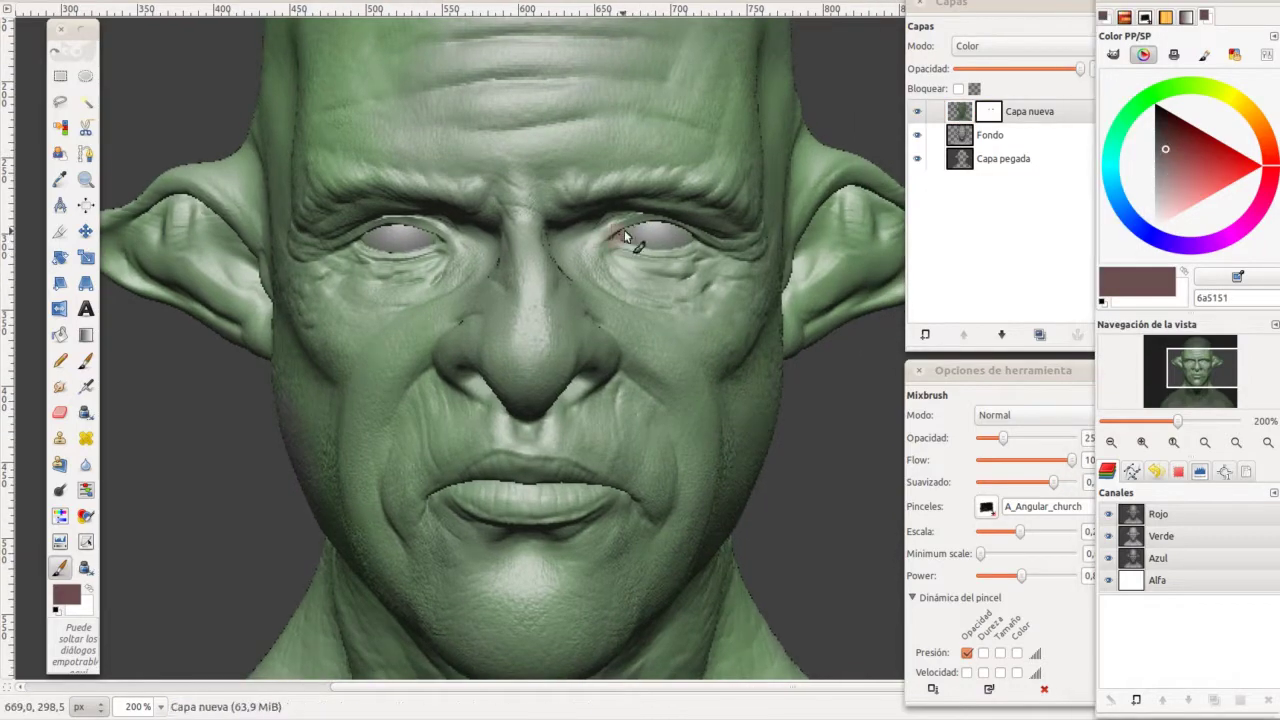
key("1")
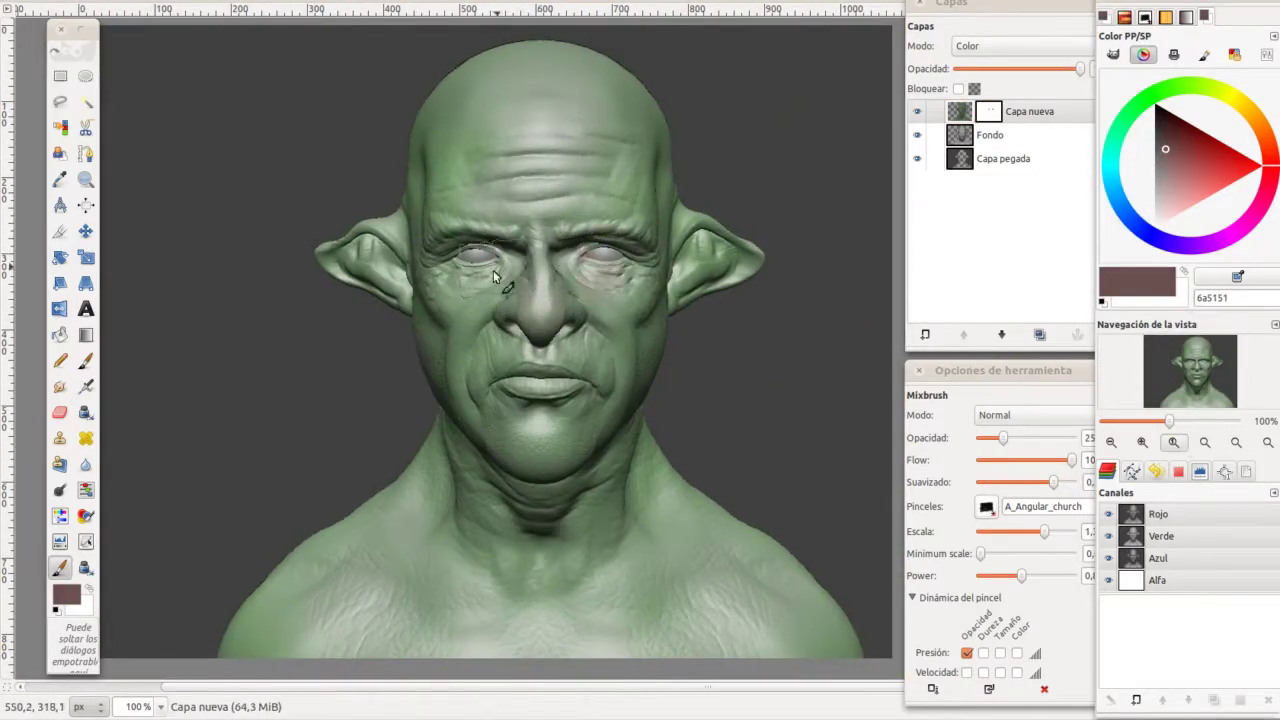
Lower brush opacity to 5 and paint faint reddish-brown tones on forehead, chin and jaw.
left_click(984, 438)
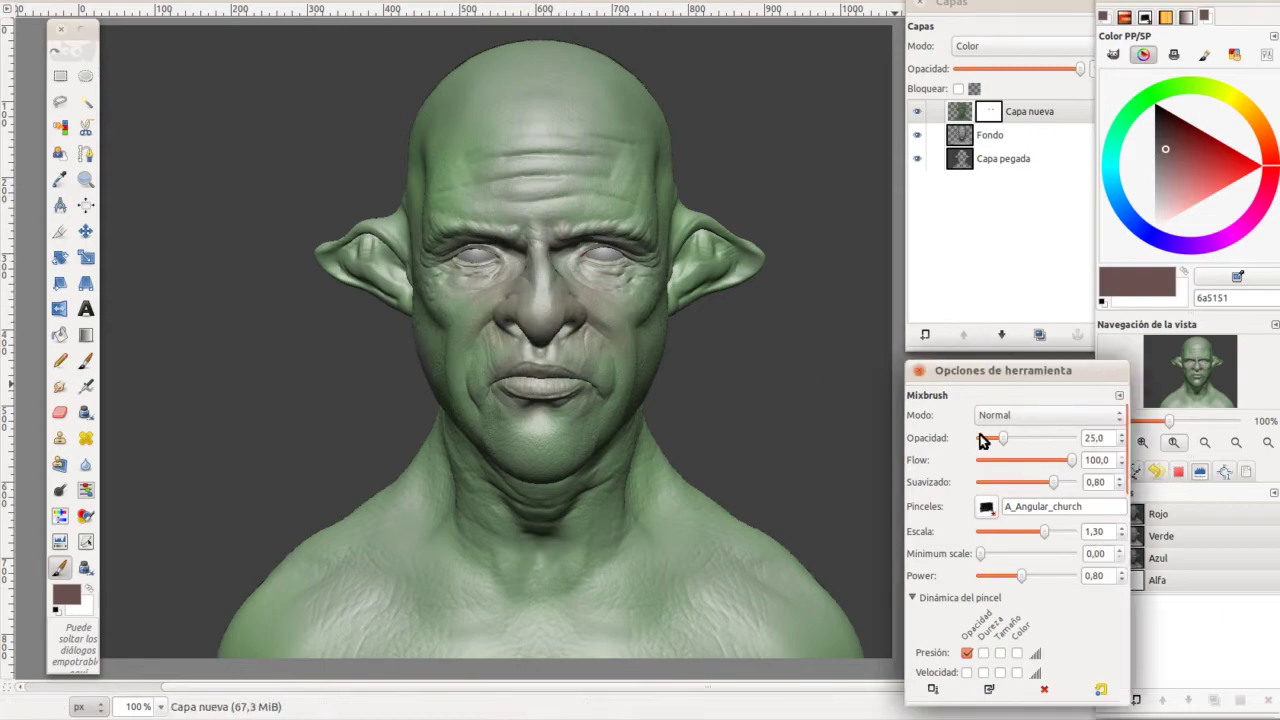
left_click(585, 282, "ctrl")
left_click_drag(602, 178, 617, 194)
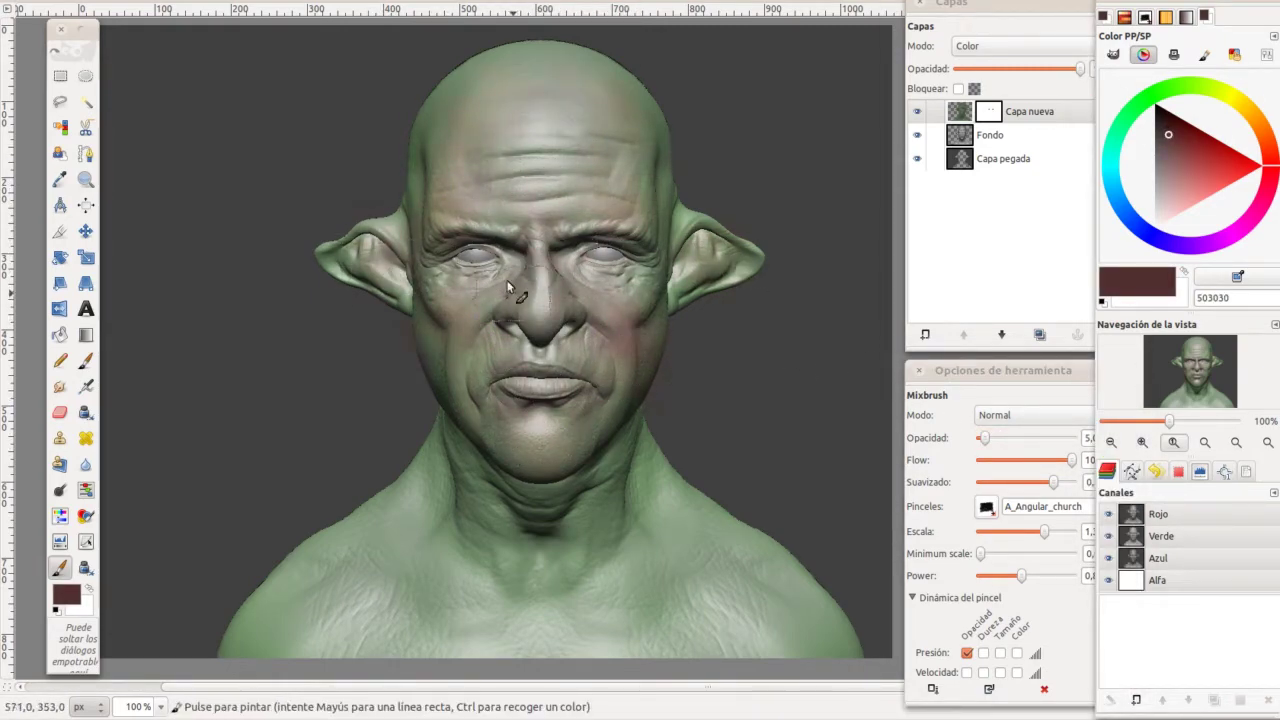
left_click_drag(613, 398, 502, 604)
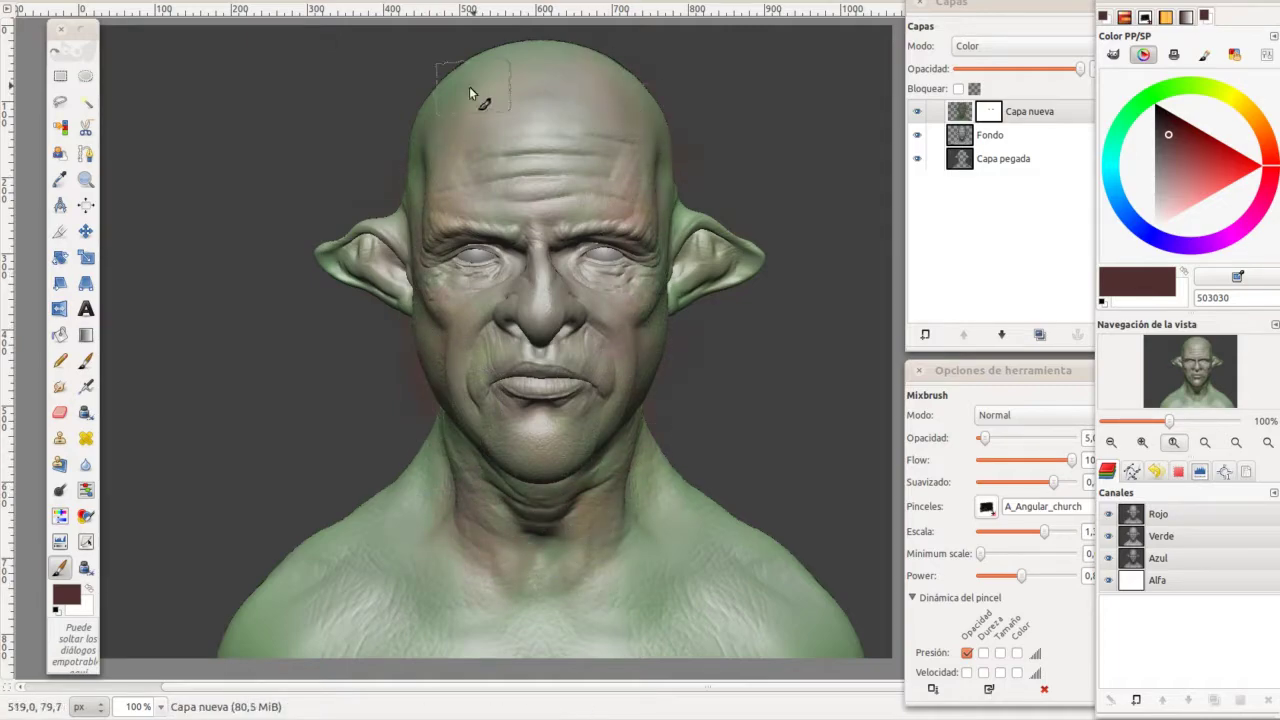
left_click_drag(350, 268, 463, 410)
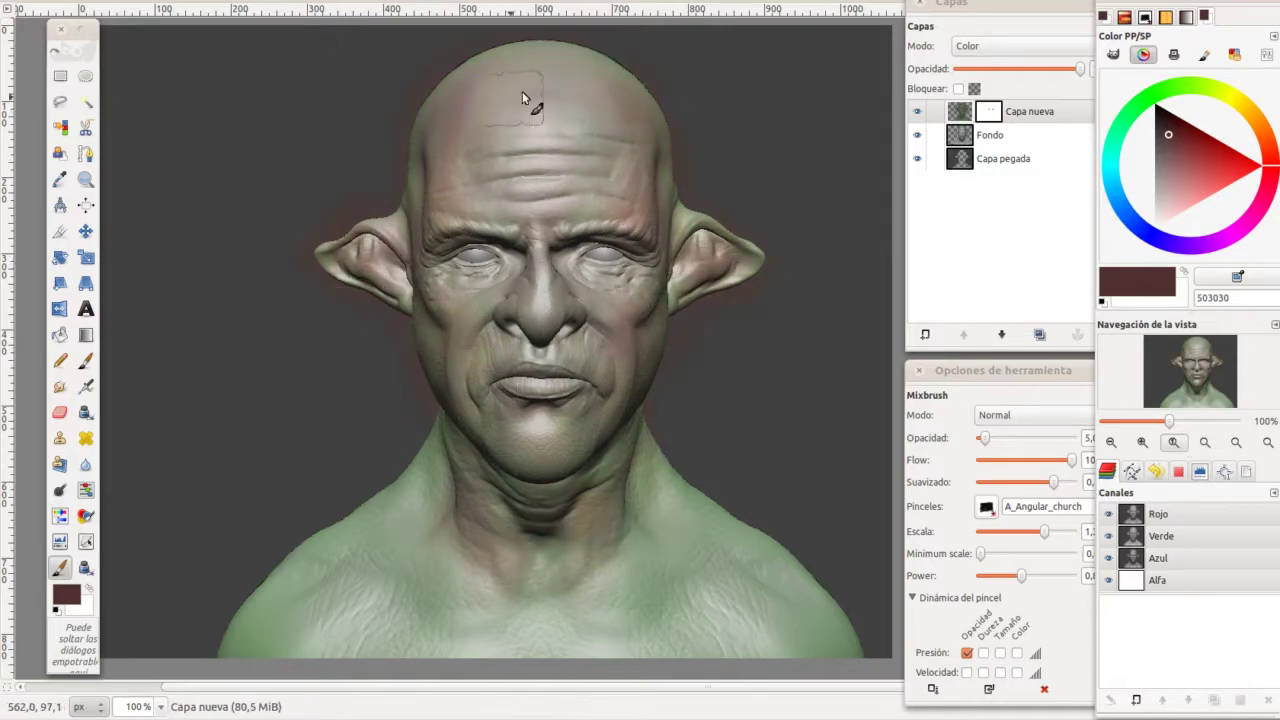
Add blue-grey strokes on forehead, cheek and neck, and darken the forehead in muted red.
left_click_drag(522, 97, 449, 175)
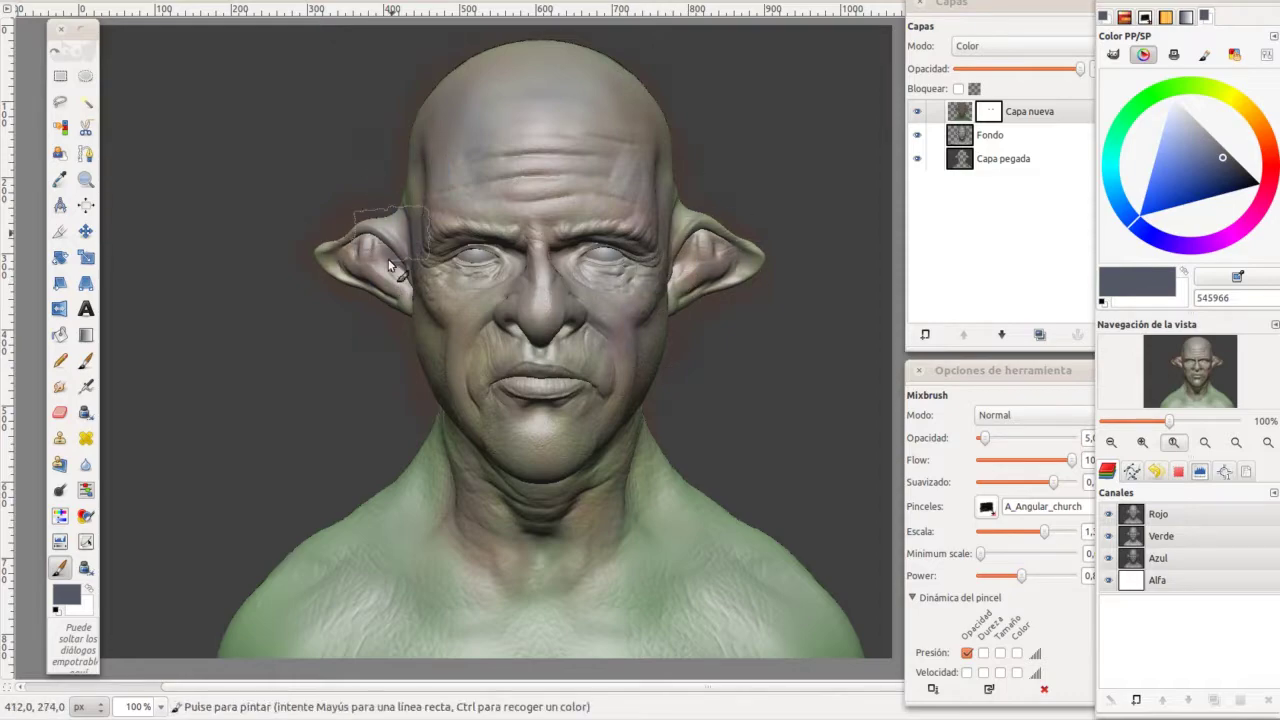
left_click_drag(560, 268, 602, 487)
left_click_drag(511, 592, 690, 500)
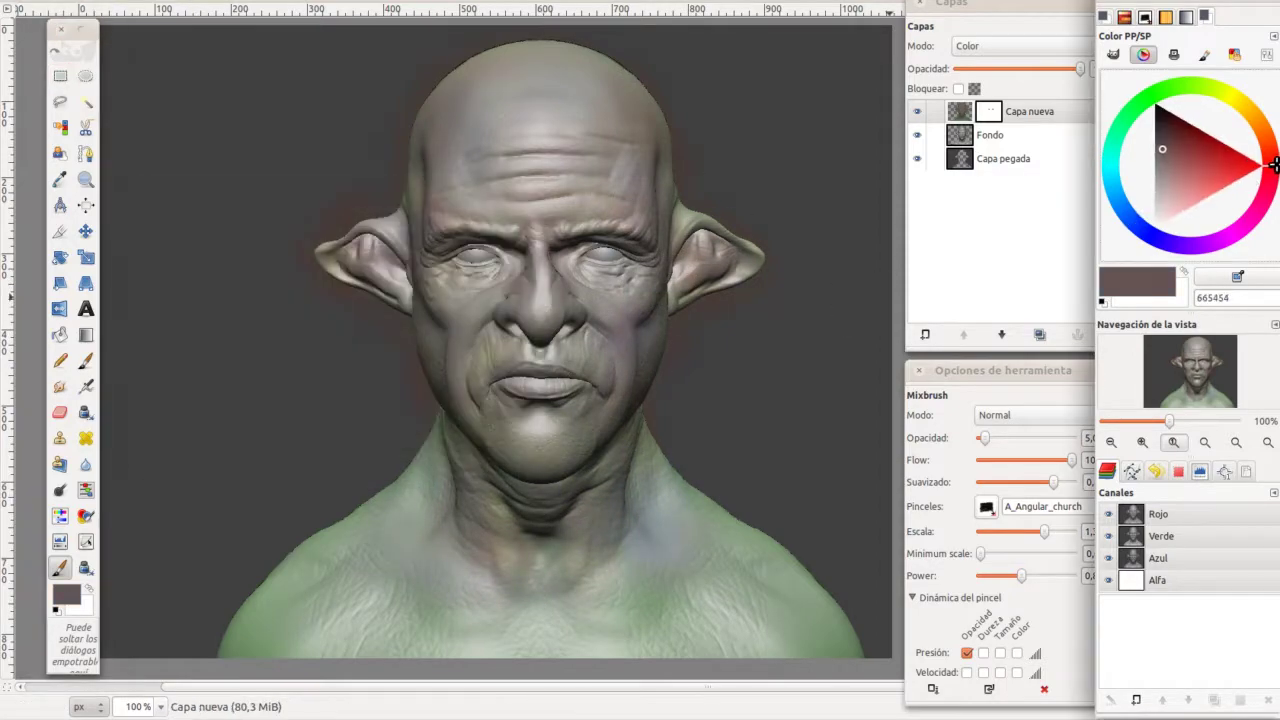
left_click(631, 465, "ctrl")
left_click_drag(575, 340, 412, 257)
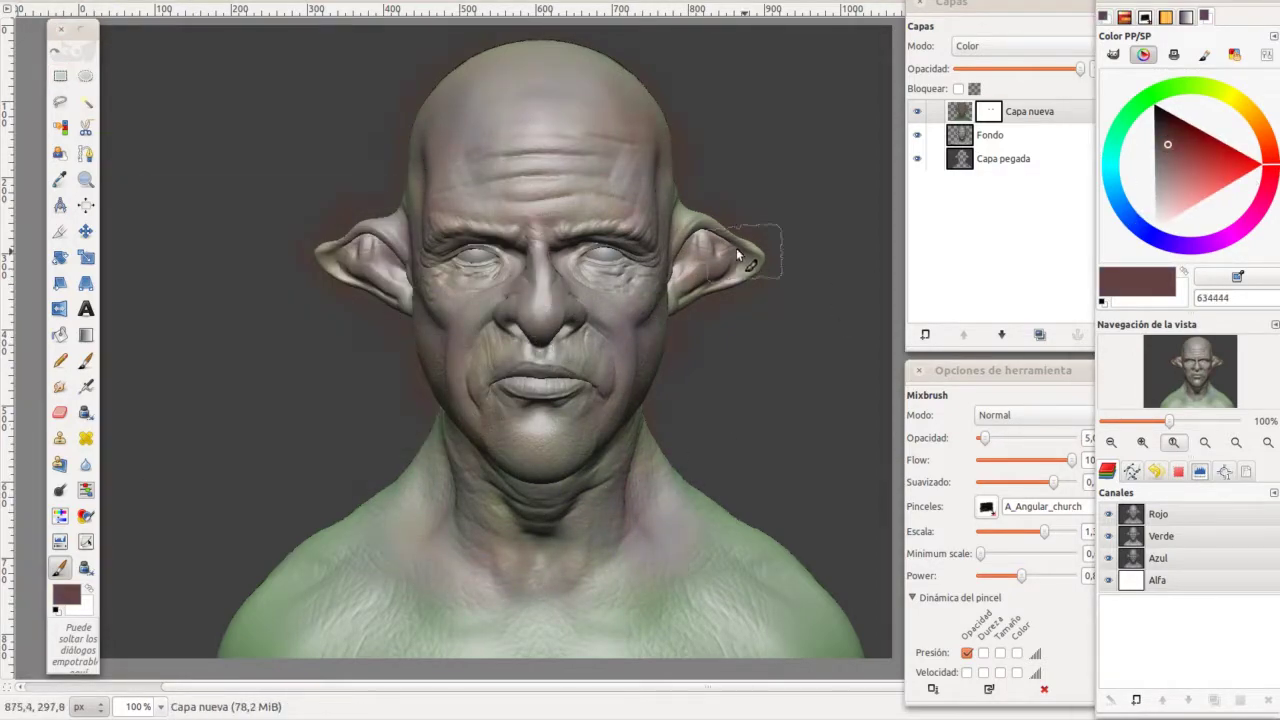
left_click(1160, 186)
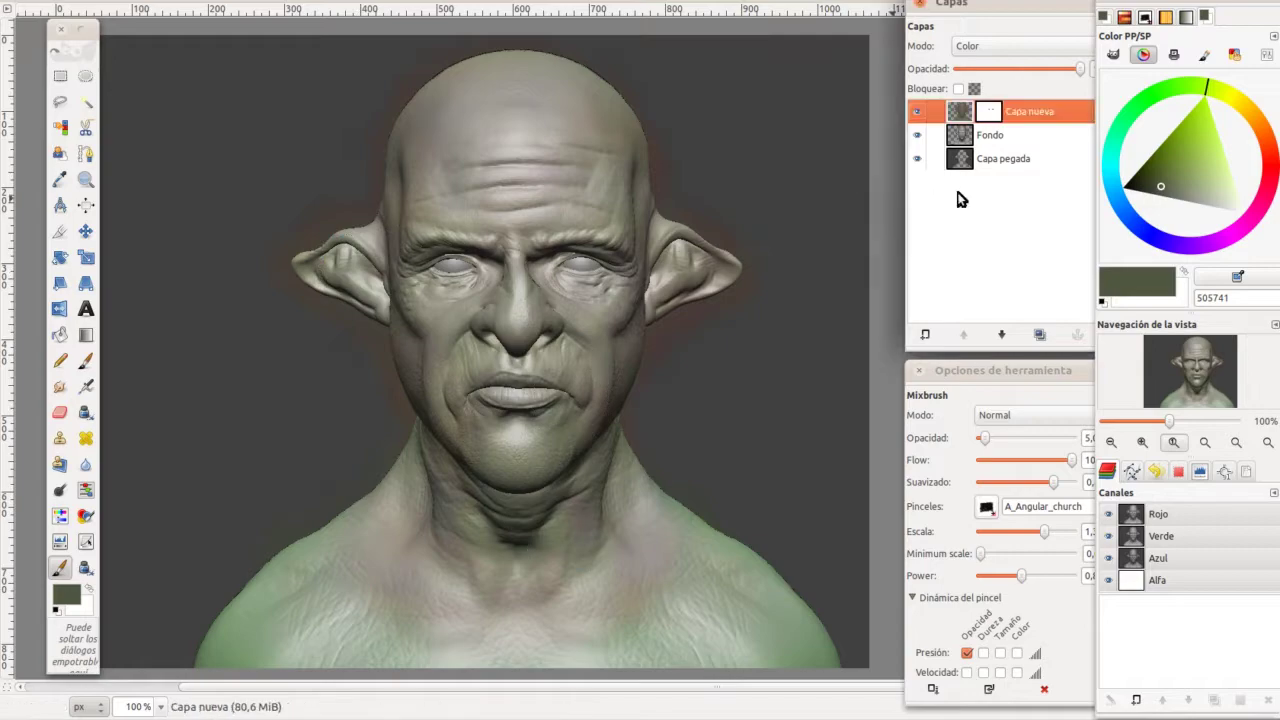
left_click(430, 285, "ctrl")
scroll(457, 345, "up", 3)
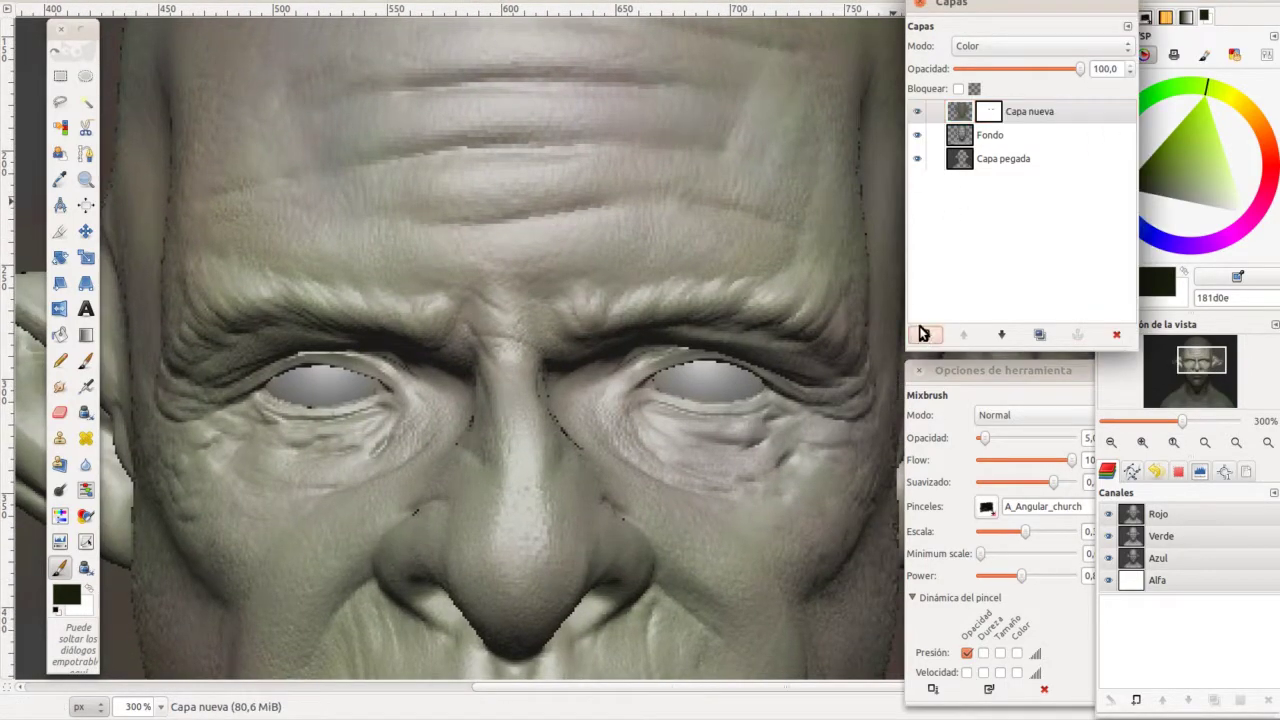
Add a Claridad fuerte layer and darken both eyebrows.
left_click(925, 334, "shift")
left_click(1040, 46)
left_click(1011, 220)
left_click_drag(723, 297, 744, 294)
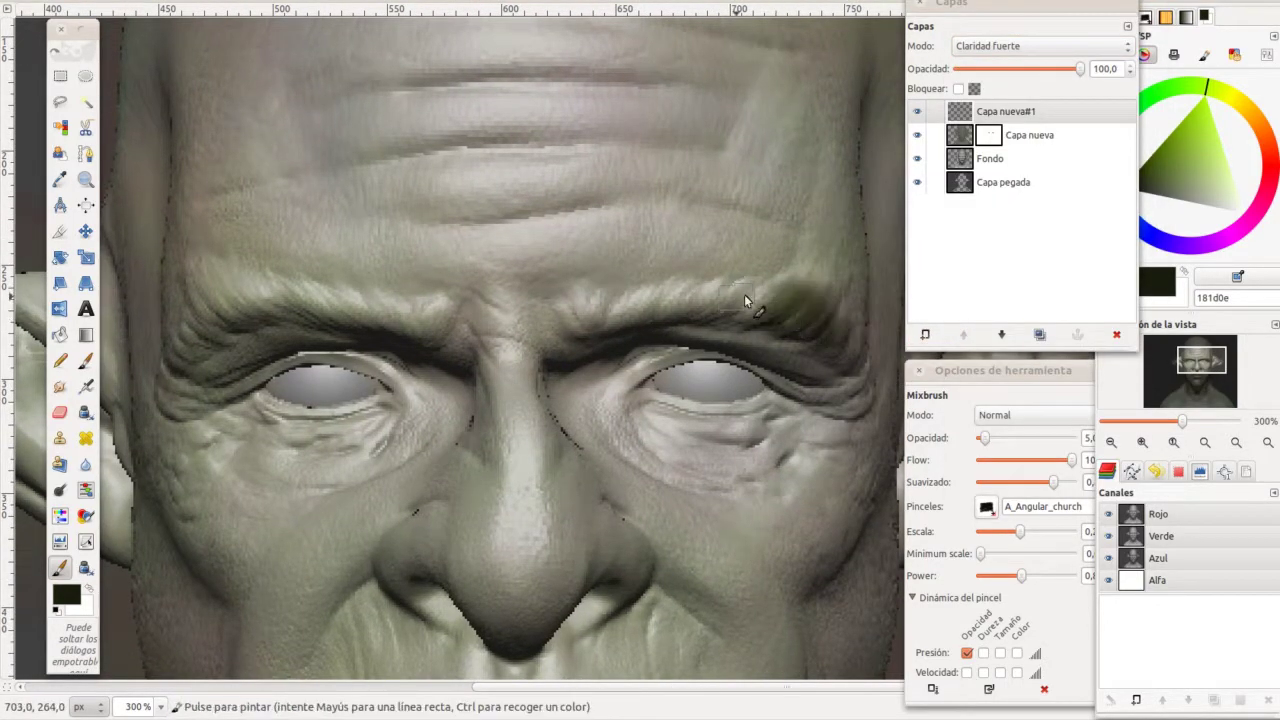
mouse_move(347, 308)
left_mouse_down()
mouse_move(183, 343)
mouse_move(220, 302)
left_mouse_up()
left_click_drag(580, 300, 777, 320)
Shade under the eyes, beside the nose and on the forehead in dark purple.
key("minus")
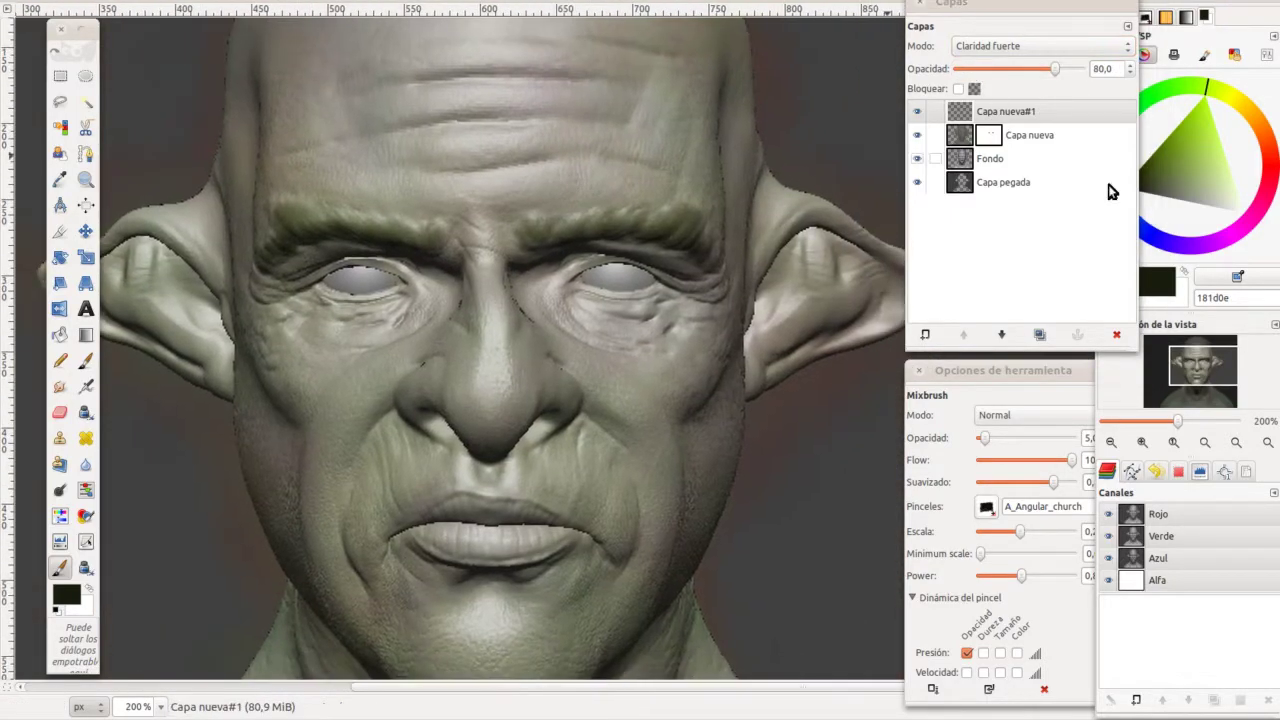
left_click(1183, 129)
key("minus")
left_click_drag(405, 280, 480, 290)
left_click_drag(570, 285, 635, 295)
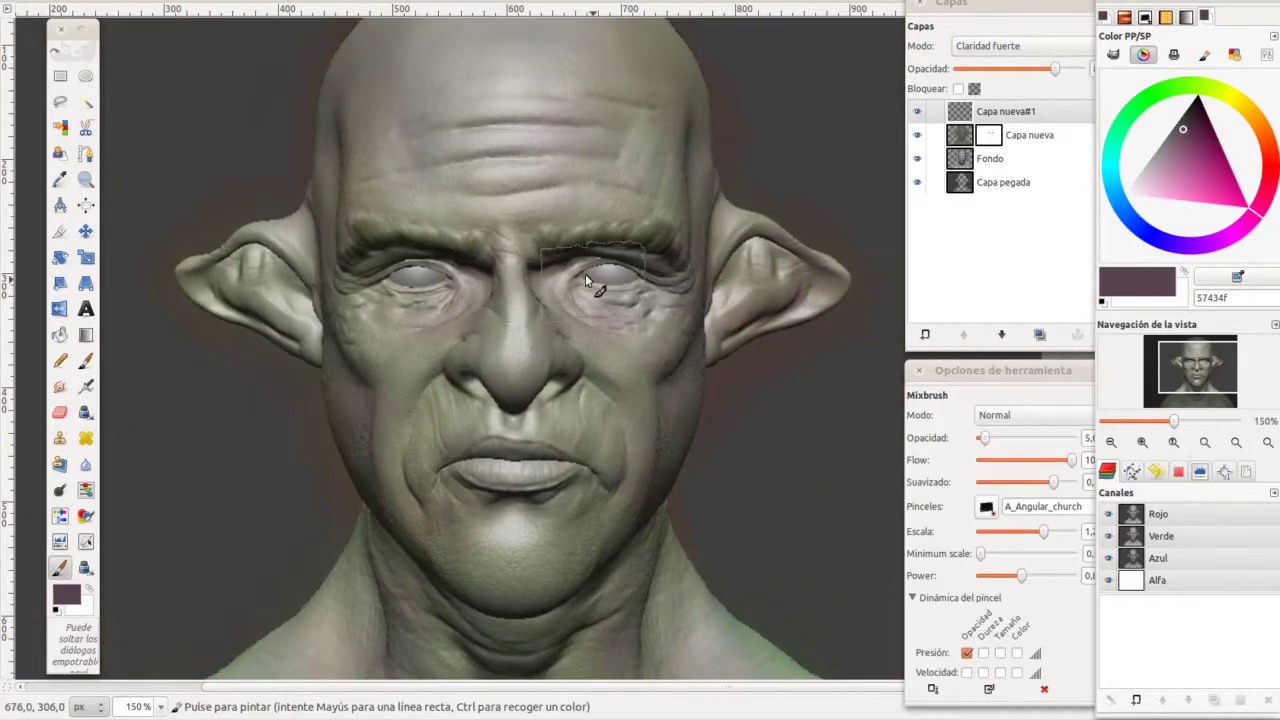
left_click_drag(470, 350, 540, 470)
scroll(520, 400, "up", 2)
left_click_drag(590, 325, 660, 350)
mouse_move(480, 380)
left_mouse_down()
mouse_move(568, 410)
mouse_move(580, 563)
mouse_move(737, 337)
mouse_move(830, 320)
left_mouse_up()
left_click_drag(309, 343, 250, 298)
mouse_move(500, 180)
left_mouse_down()
mouse_move(400, 251)
mouse_move(530, 340)
left_mouse_up()
Deepen the brow and eye-socket shadows with black strokes.
key("d")
key("plus")
key("plus")
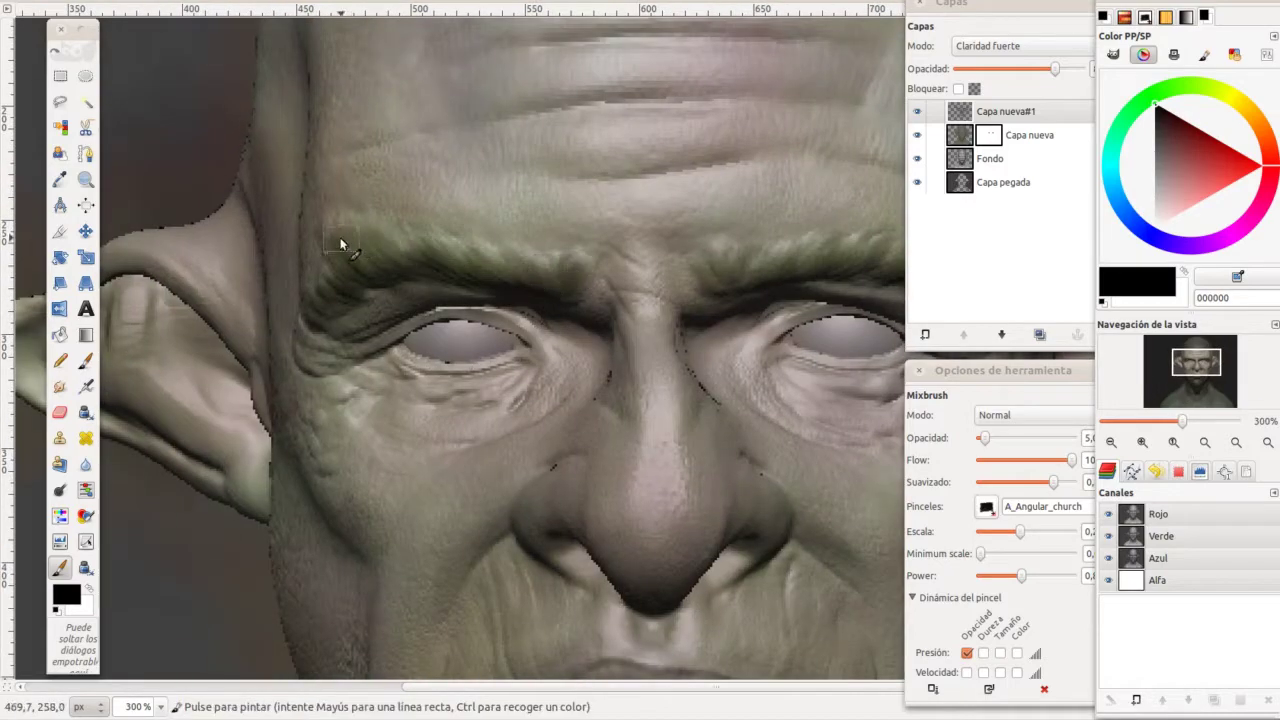
scroll(340, 237, "up", 2)
left_click_drag(540, 280, 737, 256)
scroll(737, 256, "down", 2)
left_click_drag(700, 360, 821, 410)
left_click_drag(300, 320, 465, 369)
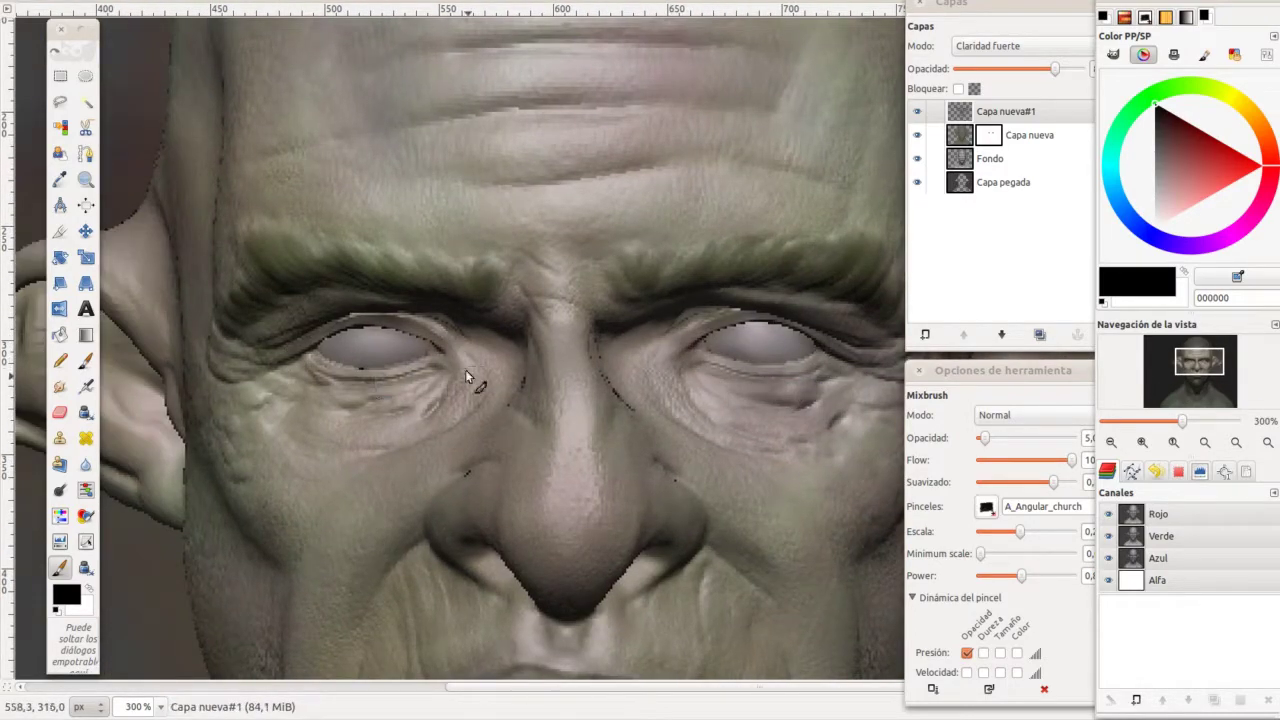
key("minus")
key("minus")
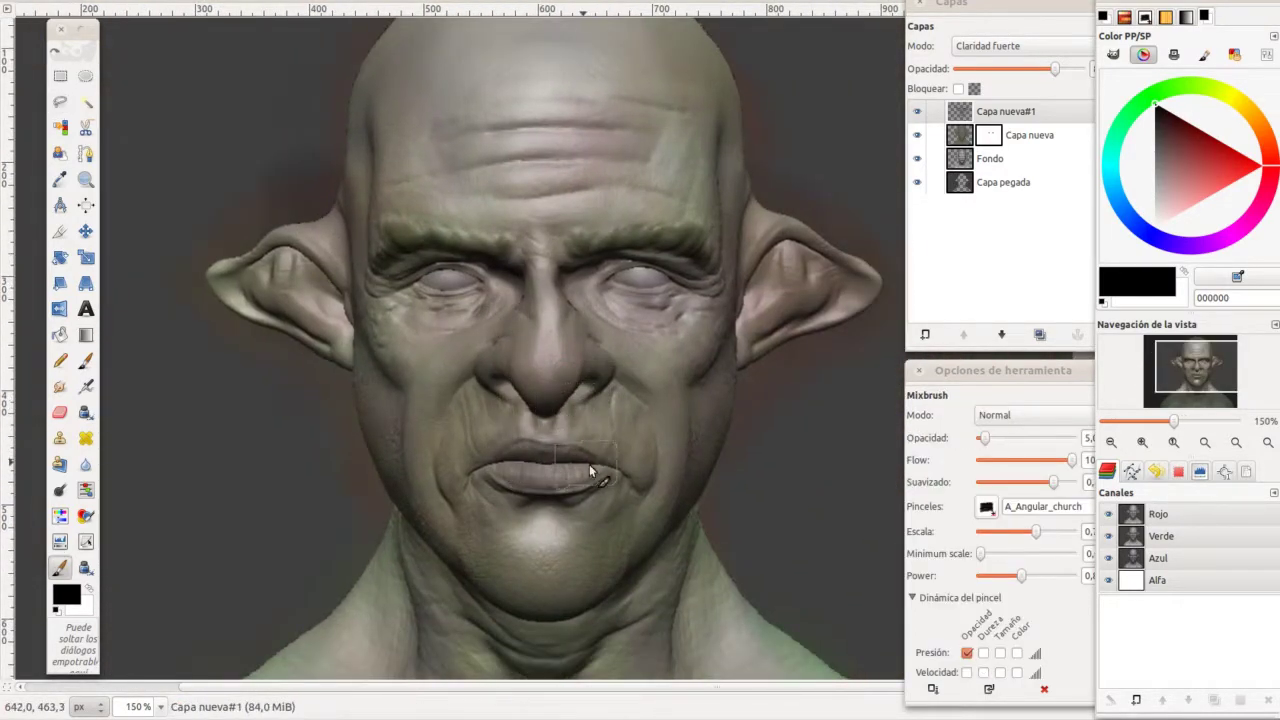
key("minus")
key("minus")
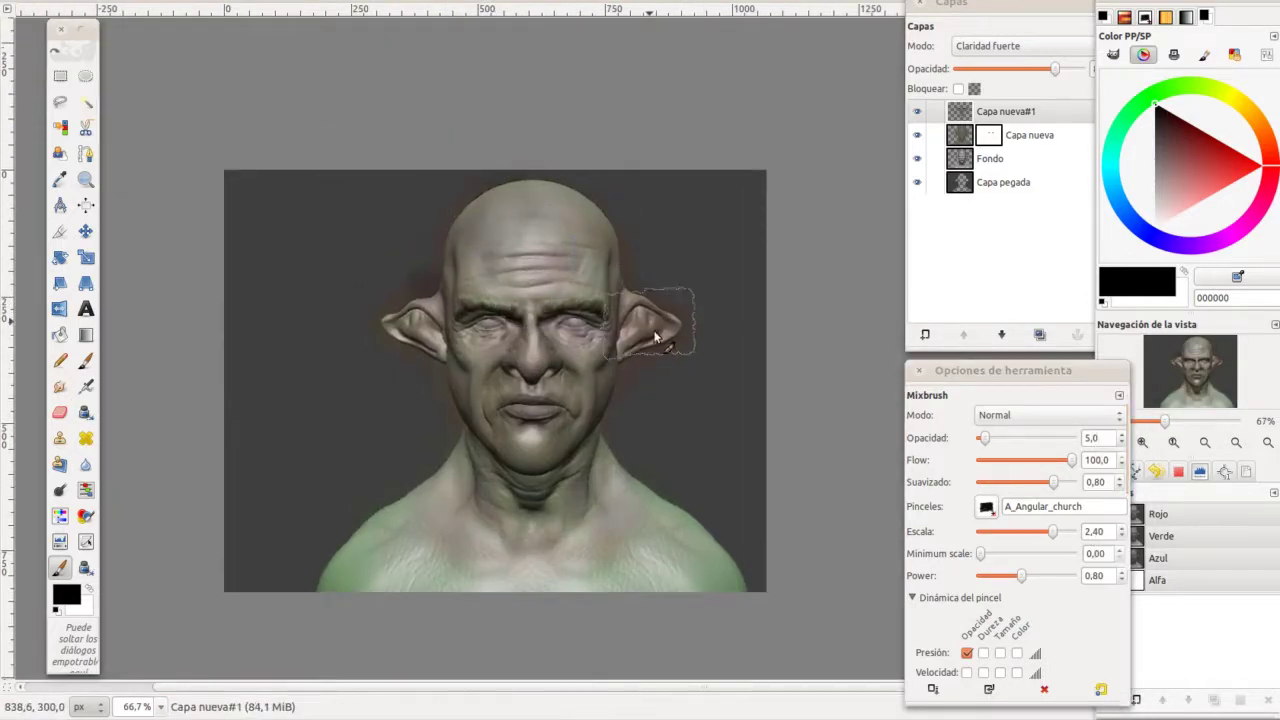
key("minus")
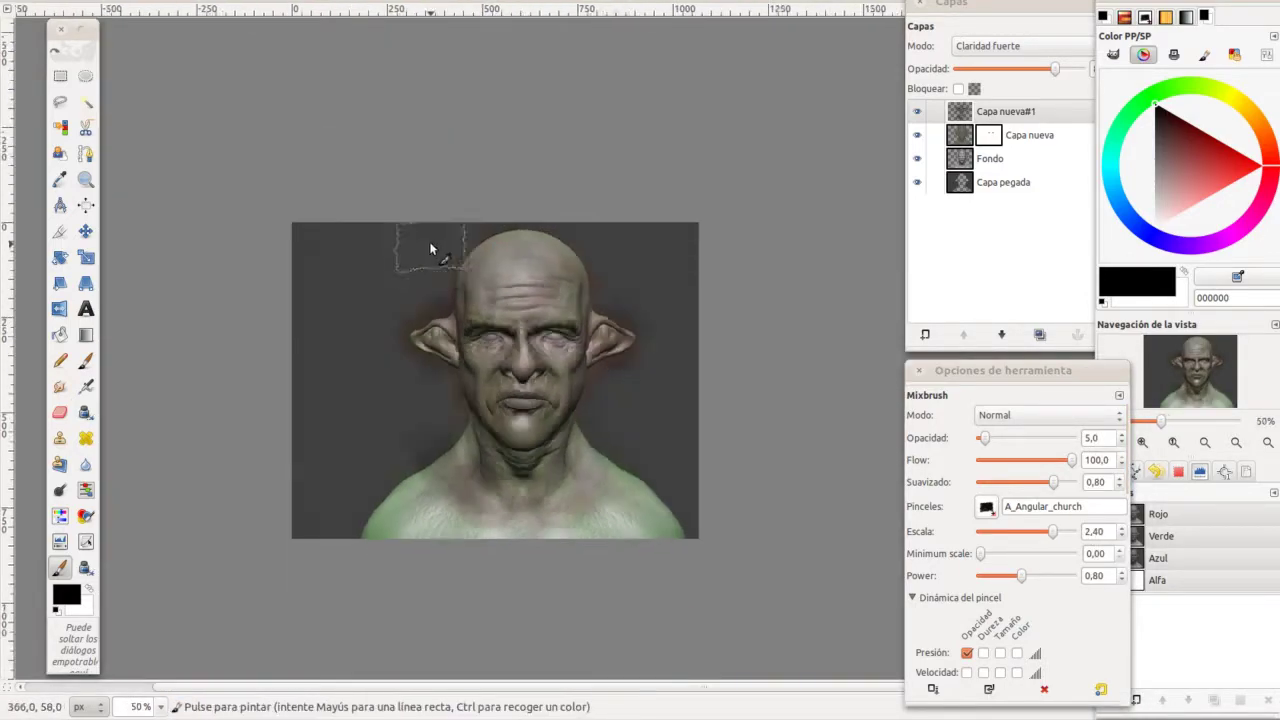
key("plus")
key("plus")
key("plus")
Tint under both eyes pinkish with dark red, and darken the nose and cheeks in brown.
left_click(486, 363, "ctrl")
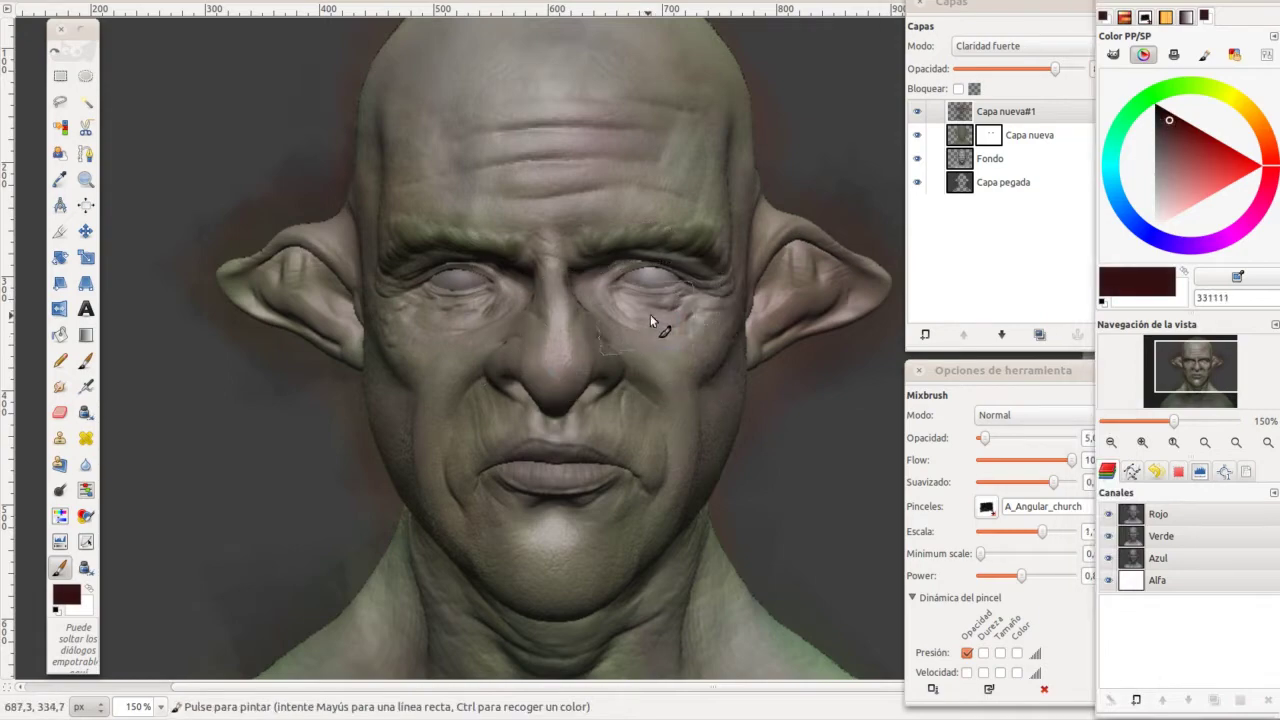
mouse_move(650, 320)
left_mouse_down()
mouse_move(520, 290)
mouse_move(487, 380)
left_mouse_up()
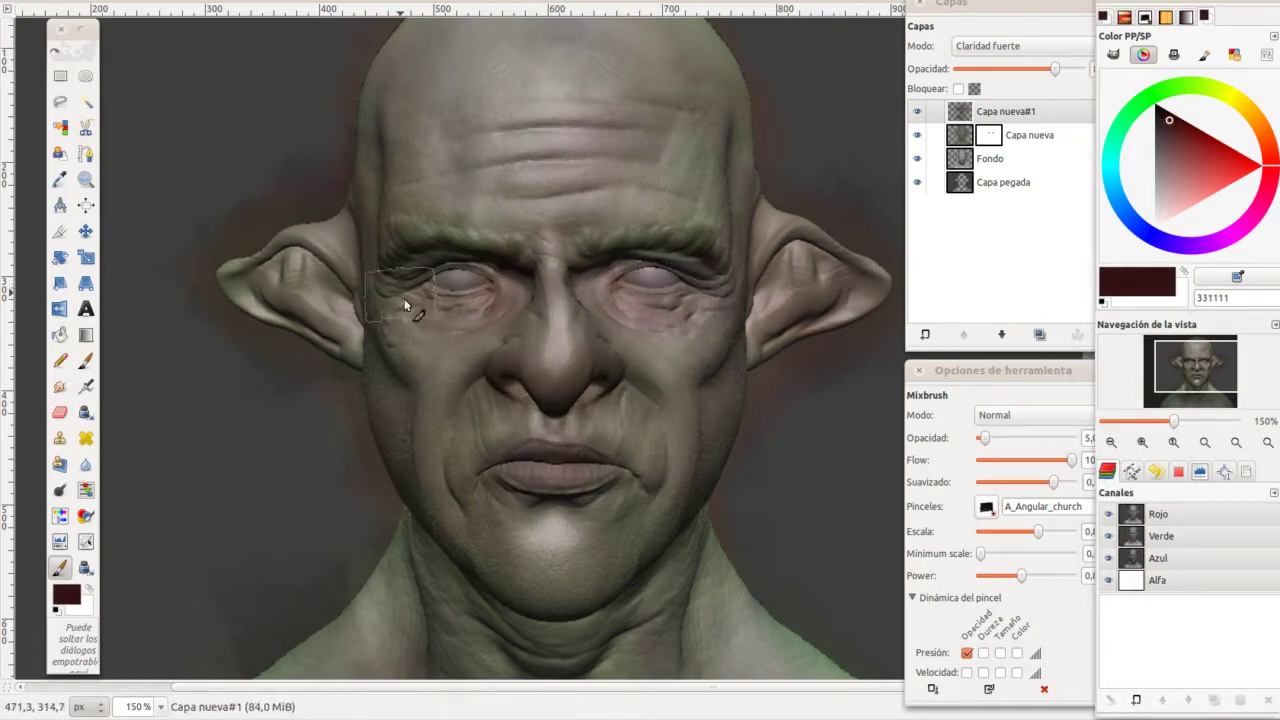
left_click(588, 235, "ctrl")
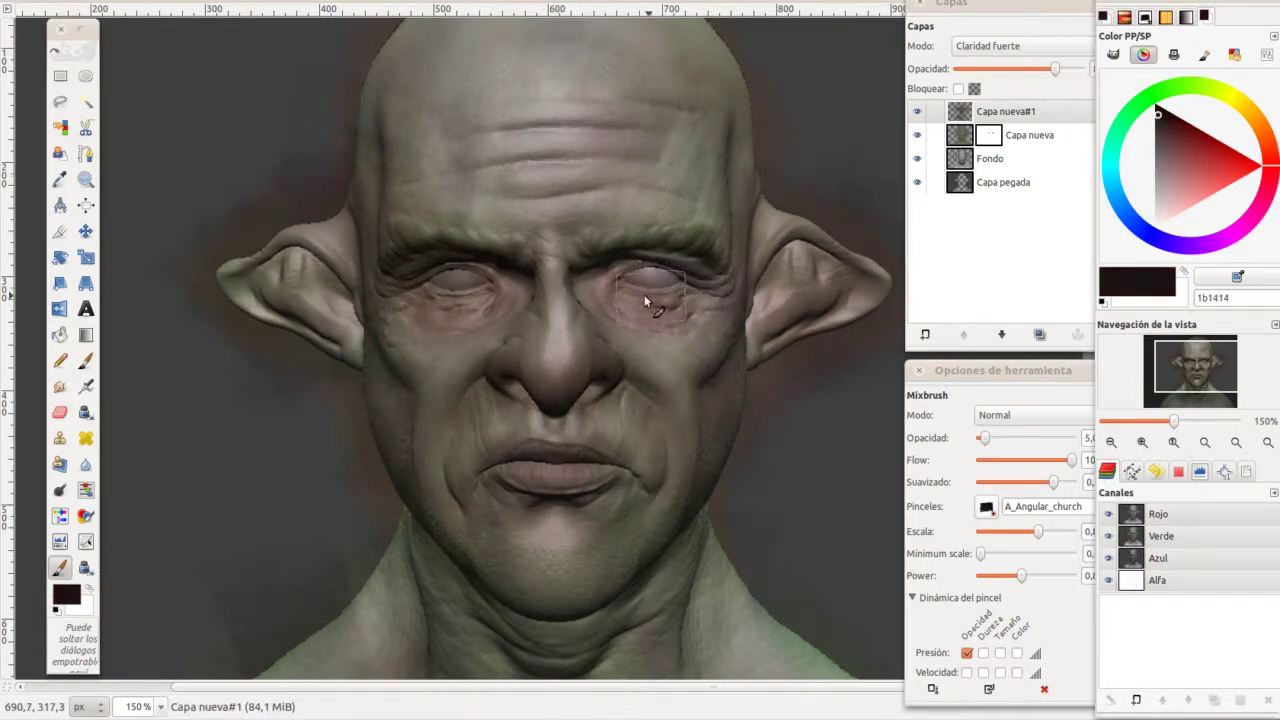
scroll(563, 449, "down", 2)
scroll(420, 543, "up", 4)
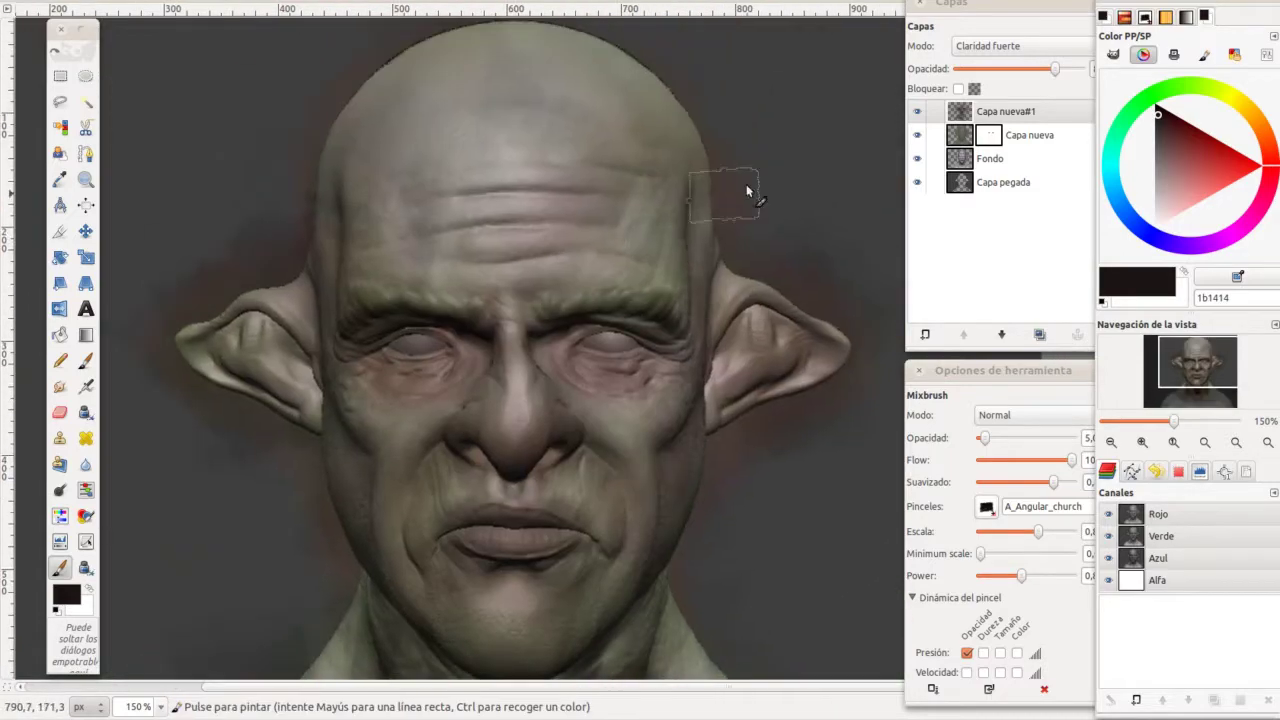
scroll(749, 191, "down", 2)
left_click(545, 404)
left_click_drag(600, 390, 686, 277)
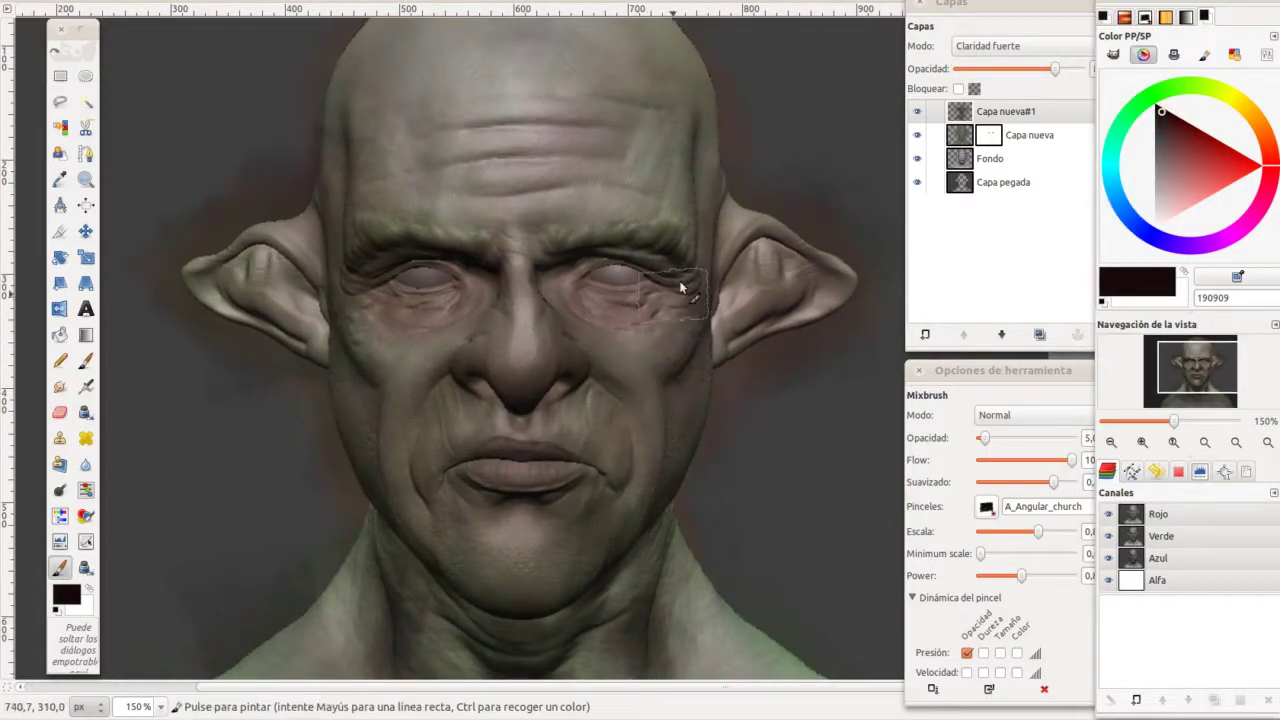
left_click_drag(500, 300, 380, 430)
Lower brush opacity to 2.5 and sample a greyish-green skin colour from the forehead.
scroll(538, 565, "down", 3)
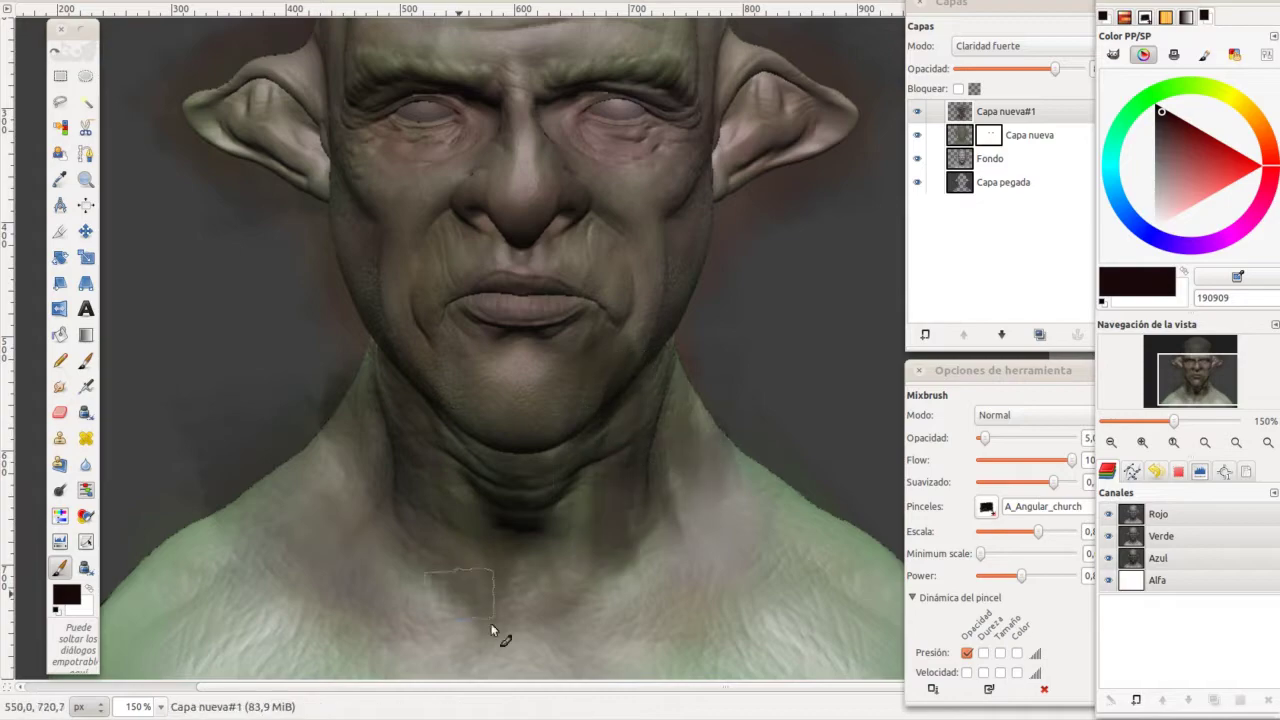
scroll(310, 250, "up", 3)
scroll(310, 250, "left", 1)
scroll(320, 255, "down", 1)
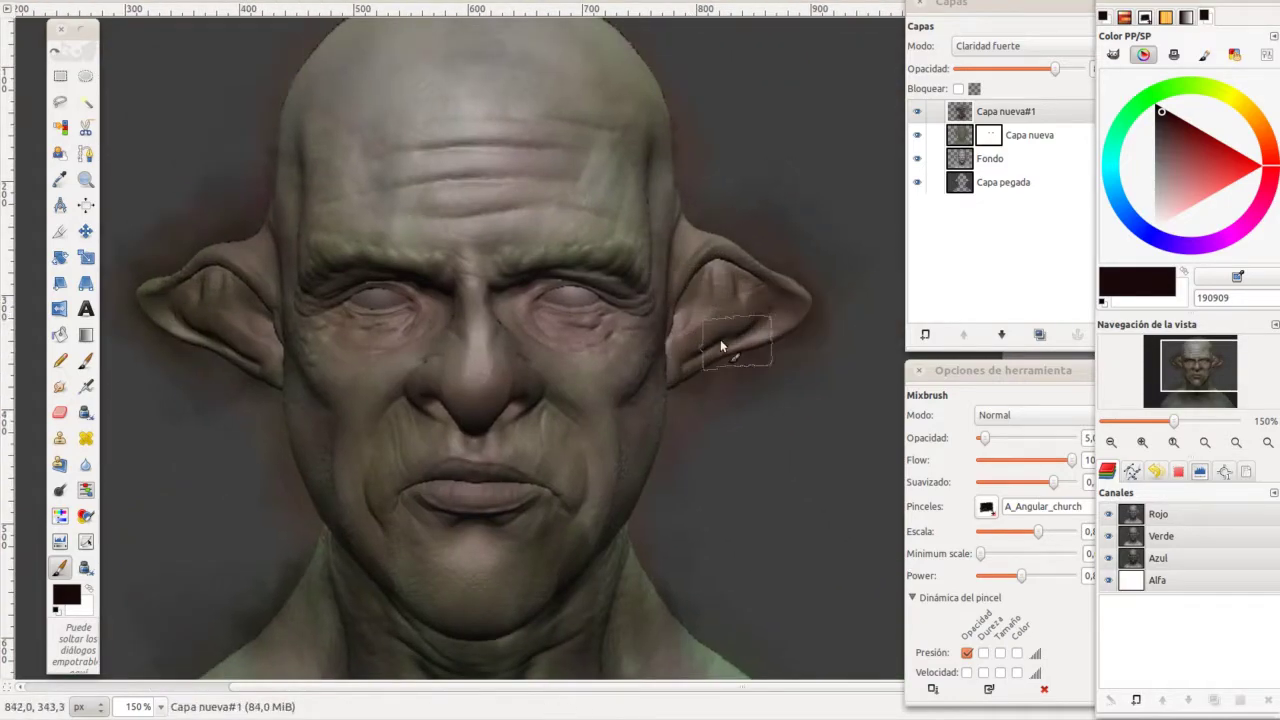
scroll(480, 265, "down", 1)
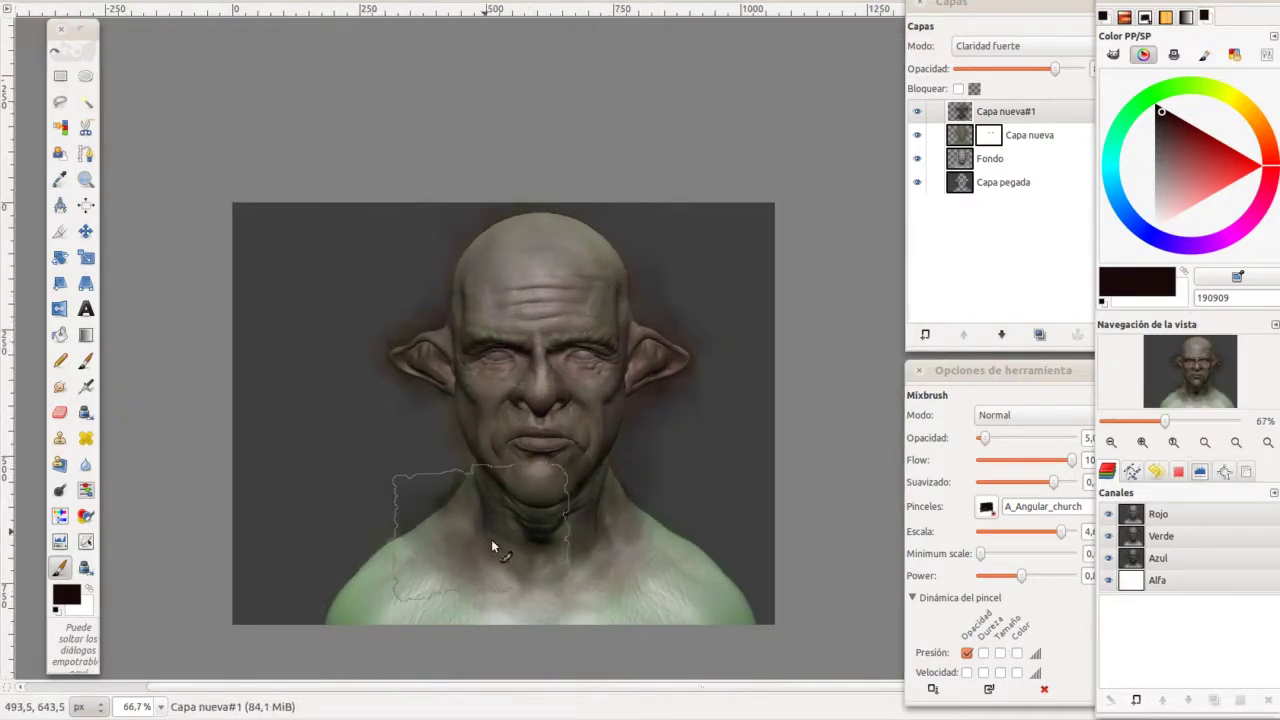
scroll(528, 523, "up", 2)
key("x")
left_click(984, 438)
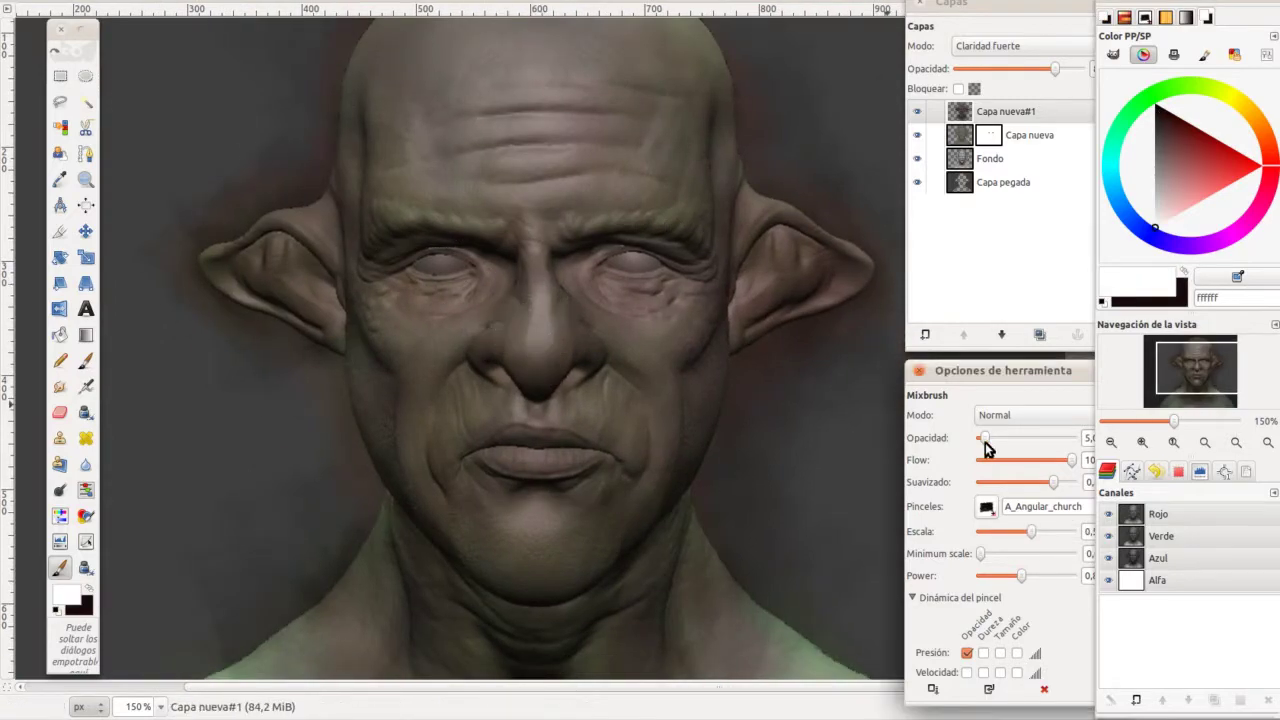
scroll(532, 182, "down", 2)
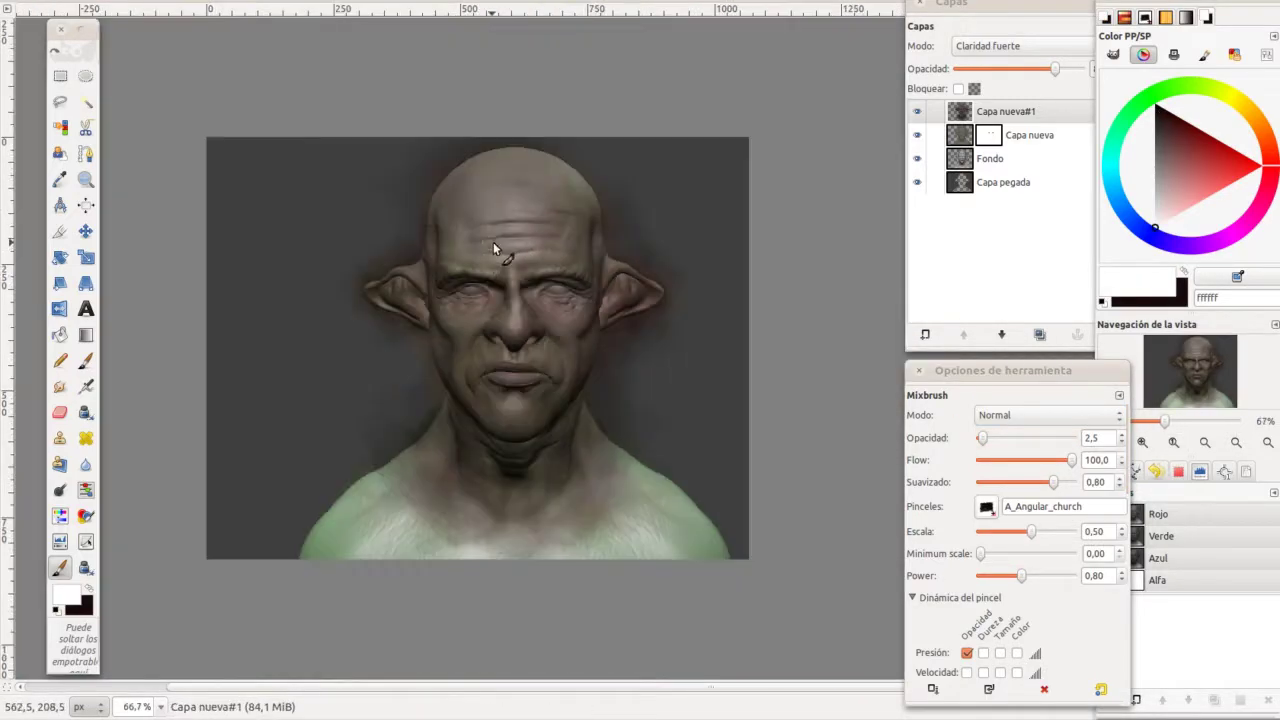
left_click(549, 322, "ctrl")
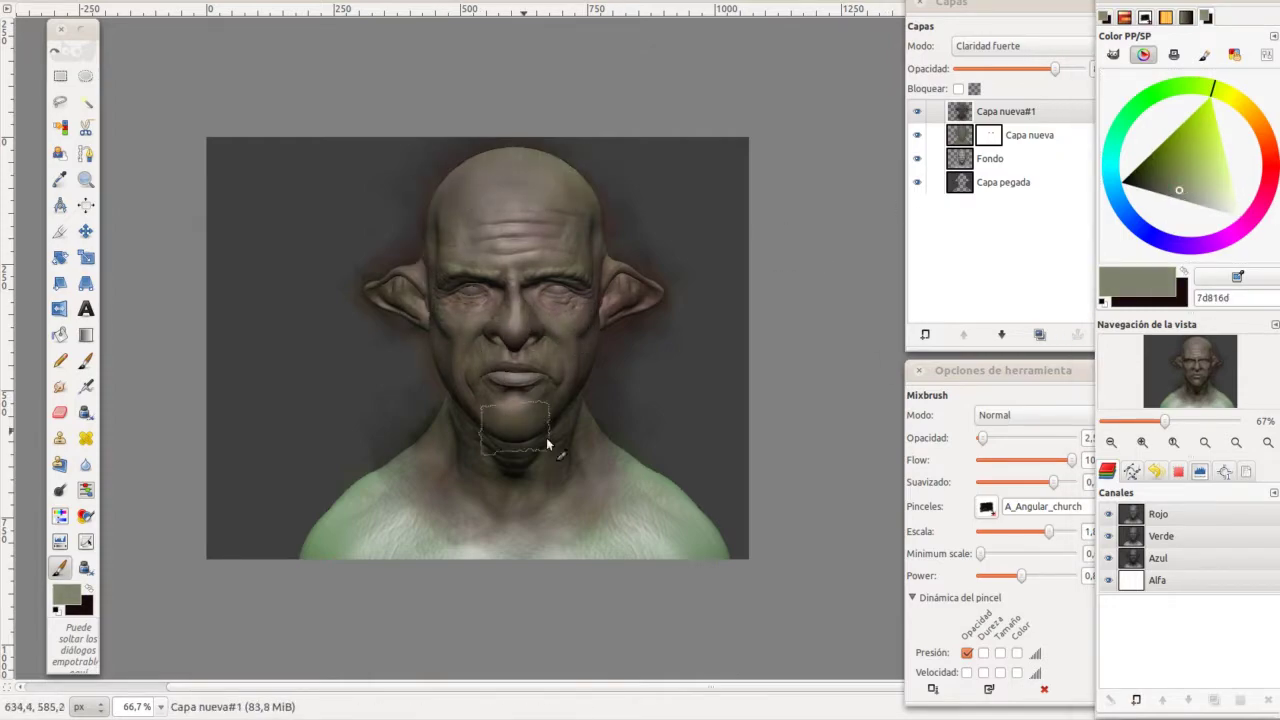
scroll(497, 220, "up", 2)
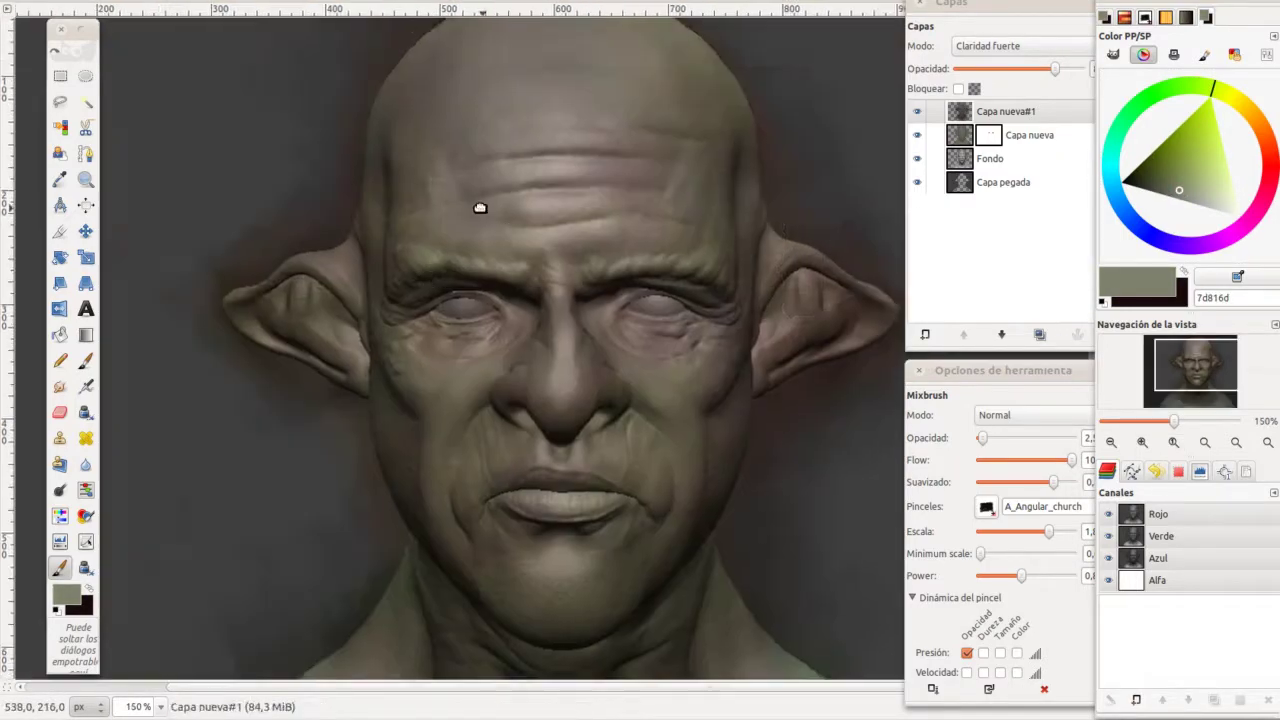
left_click(1029, 134)
Create Capa nueva#2 in Color mode and choose a very dark red paint colour.
left_click(925, 334, "shift")
left_click(1272, 168)
left_click(1163, 132)
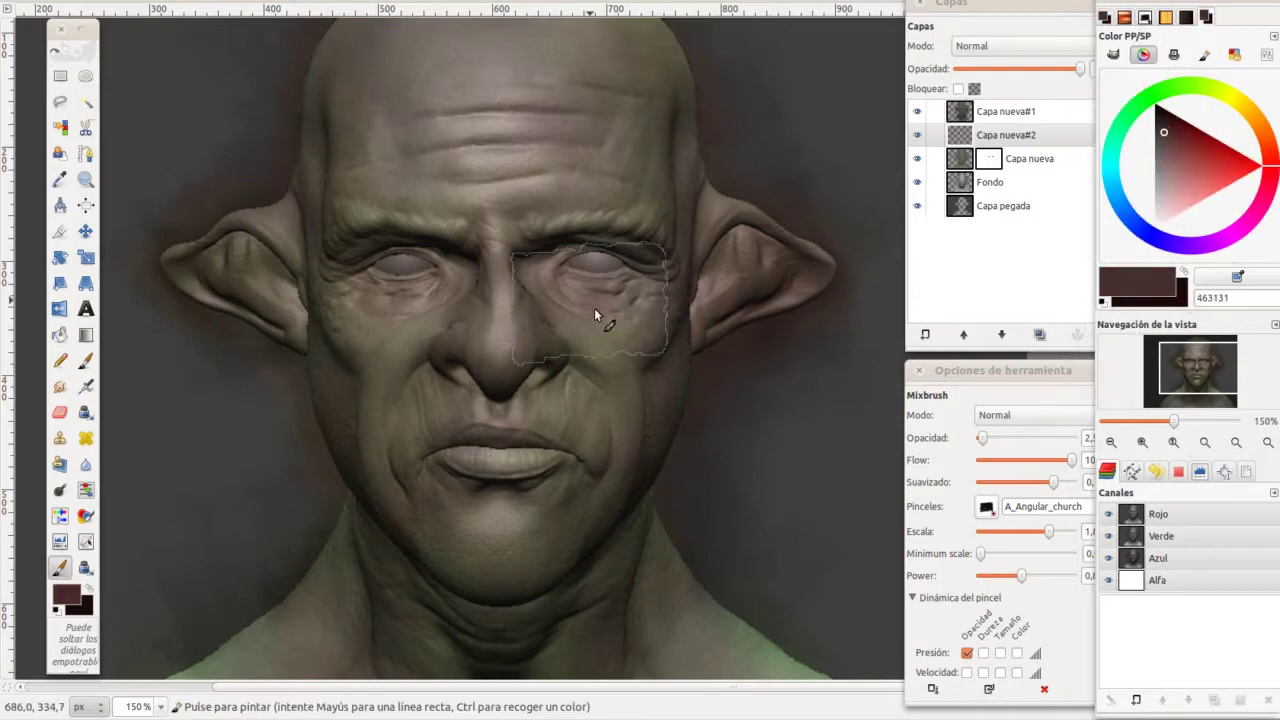
left_click(1020, 45)
left_click(971, 457)
left_click(1160, 113)
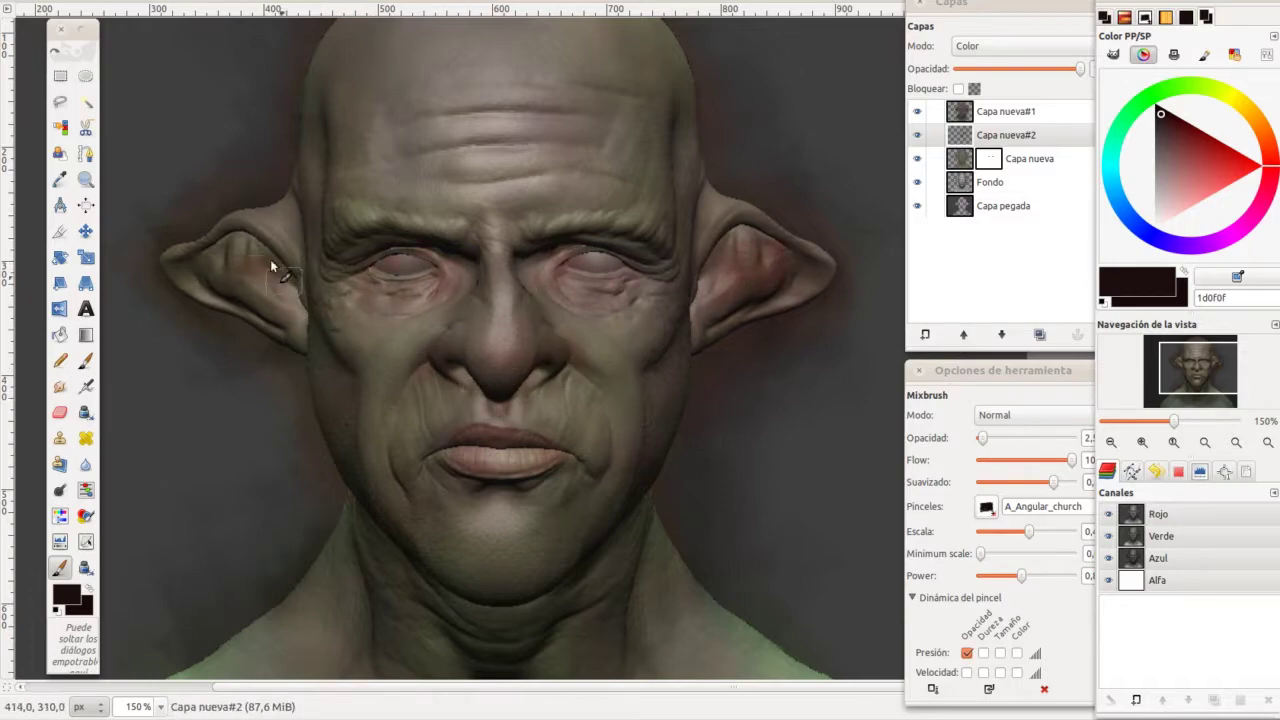
On Capa nueva#1, darken the left cheek and pick olive and near-black colours.
left_click(1005, 111)
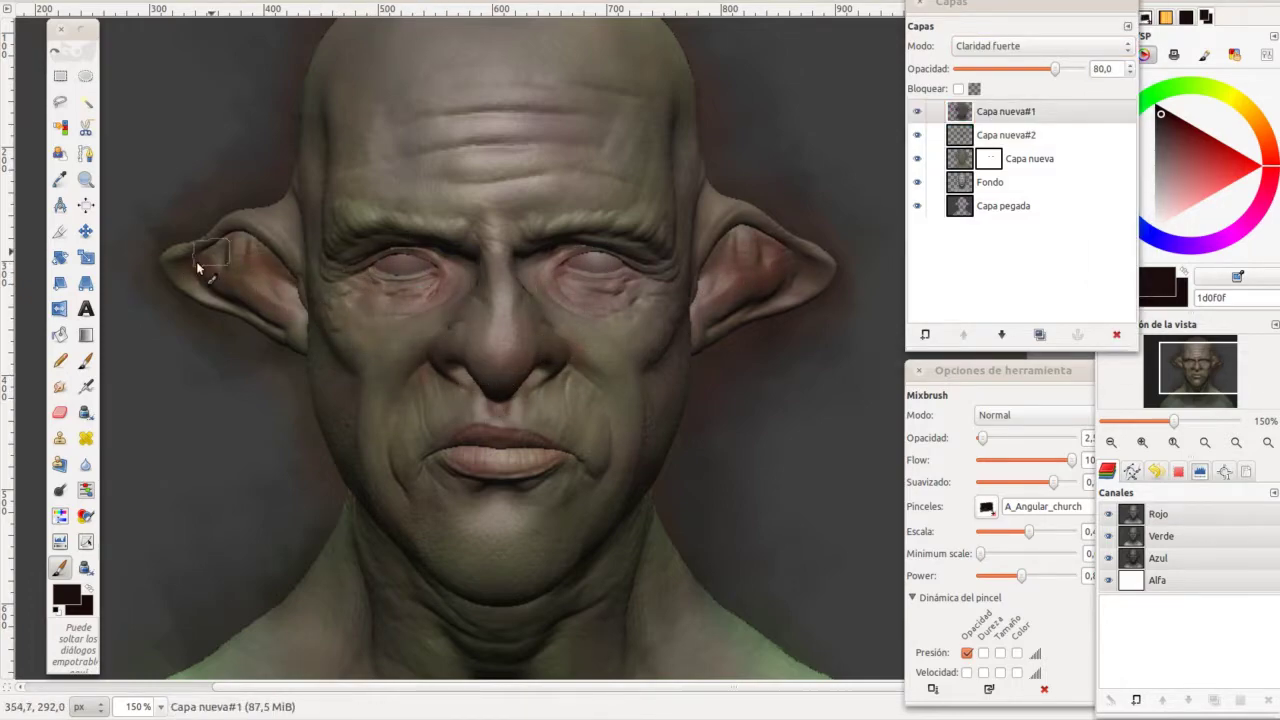
left_click_drag(705, 333, 418, 364)
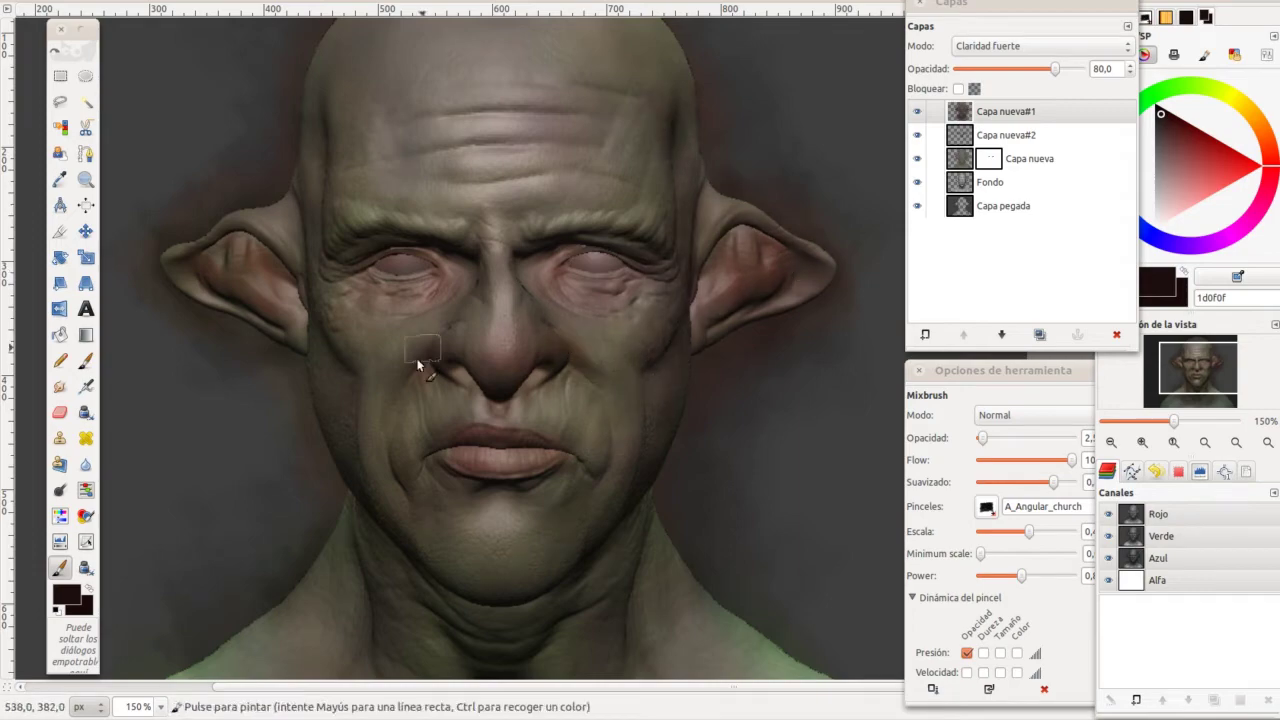
left_click(549, 346, "ctrl")
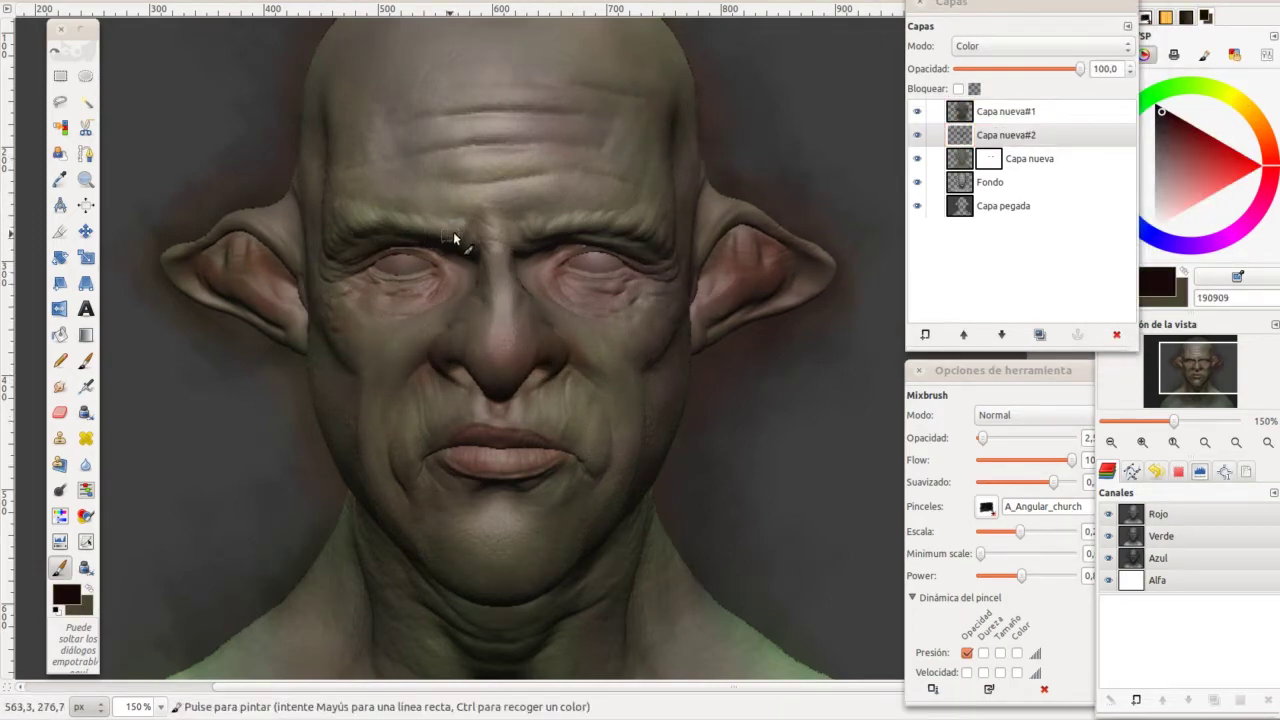
left_click(399, 241, "ctrl")
key("Page_Up")
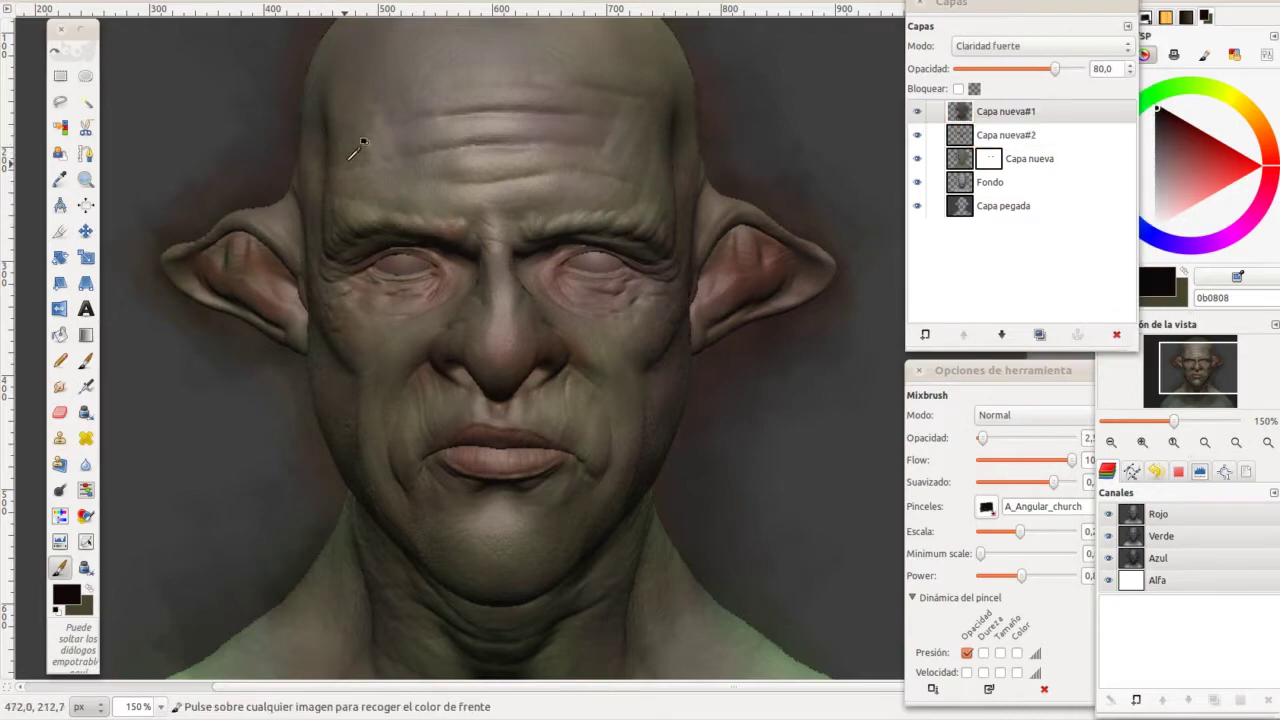
Create layer Capa nueva#3 and raise its opacity to 40.
left_click(925, 334)
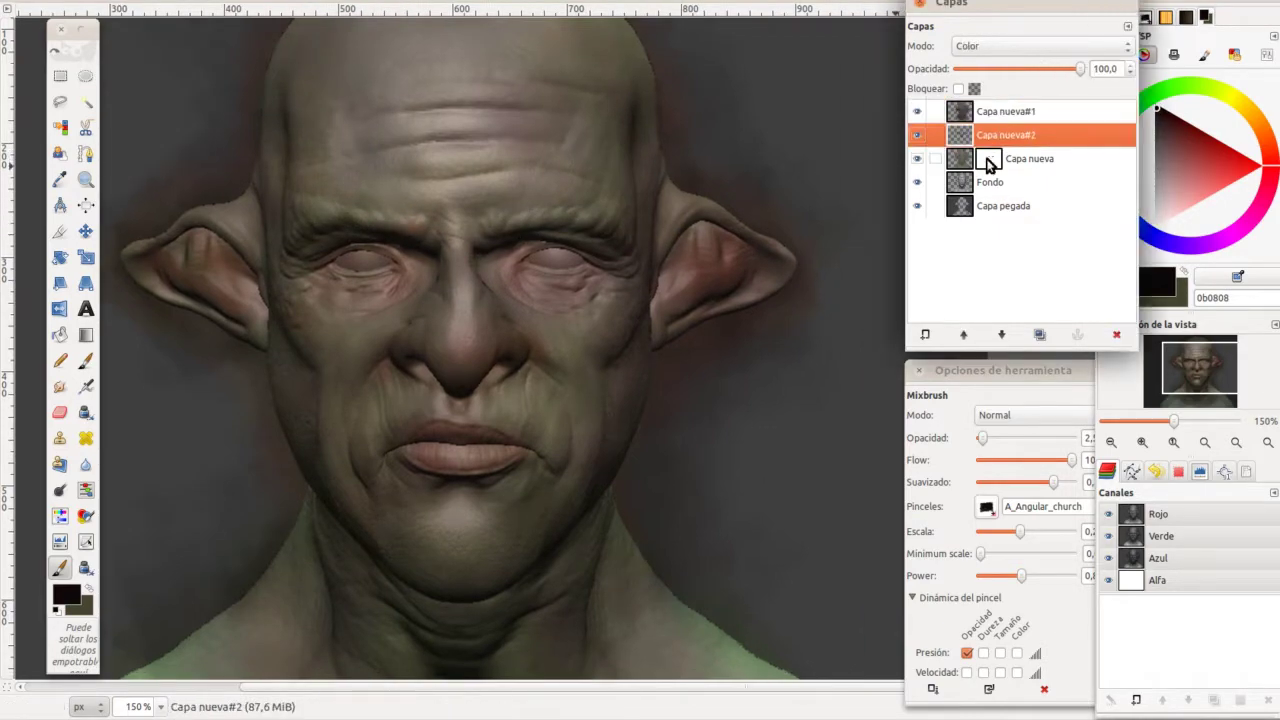
left_click(1029, 46)
left_click(1029, 46)
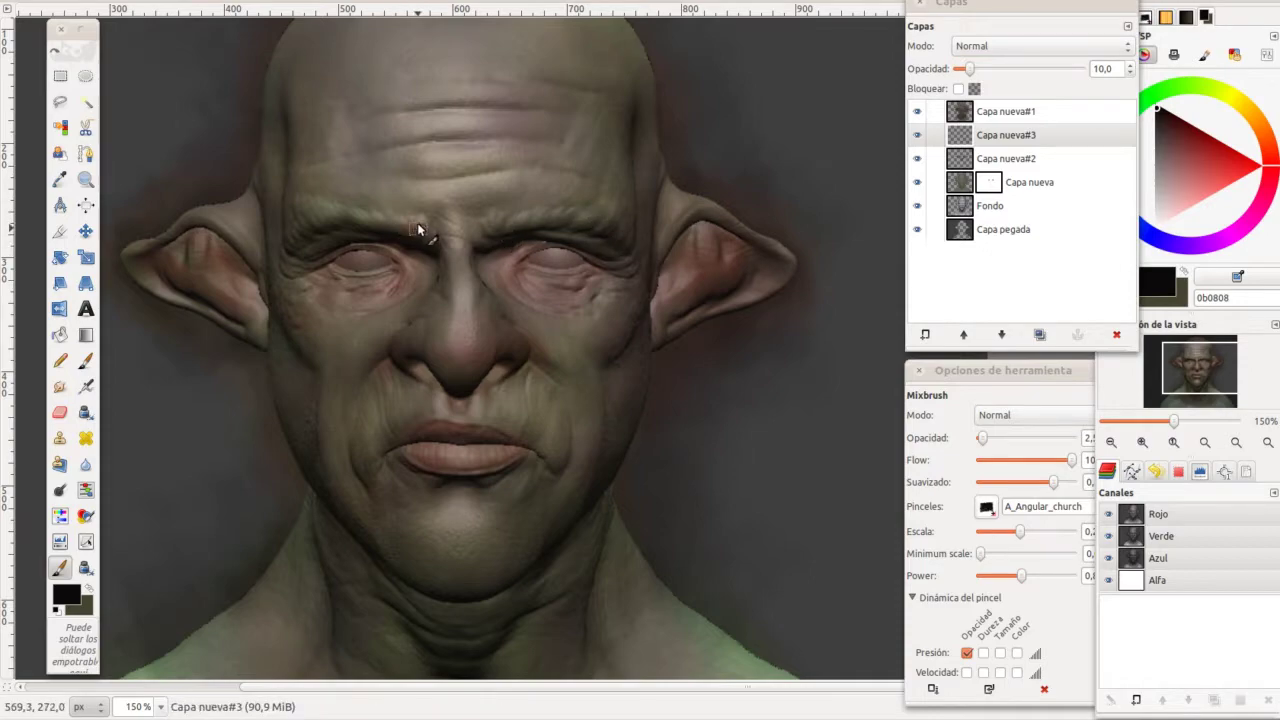
key("Page_Up")
key("Page_Up")
key("Page_Up")
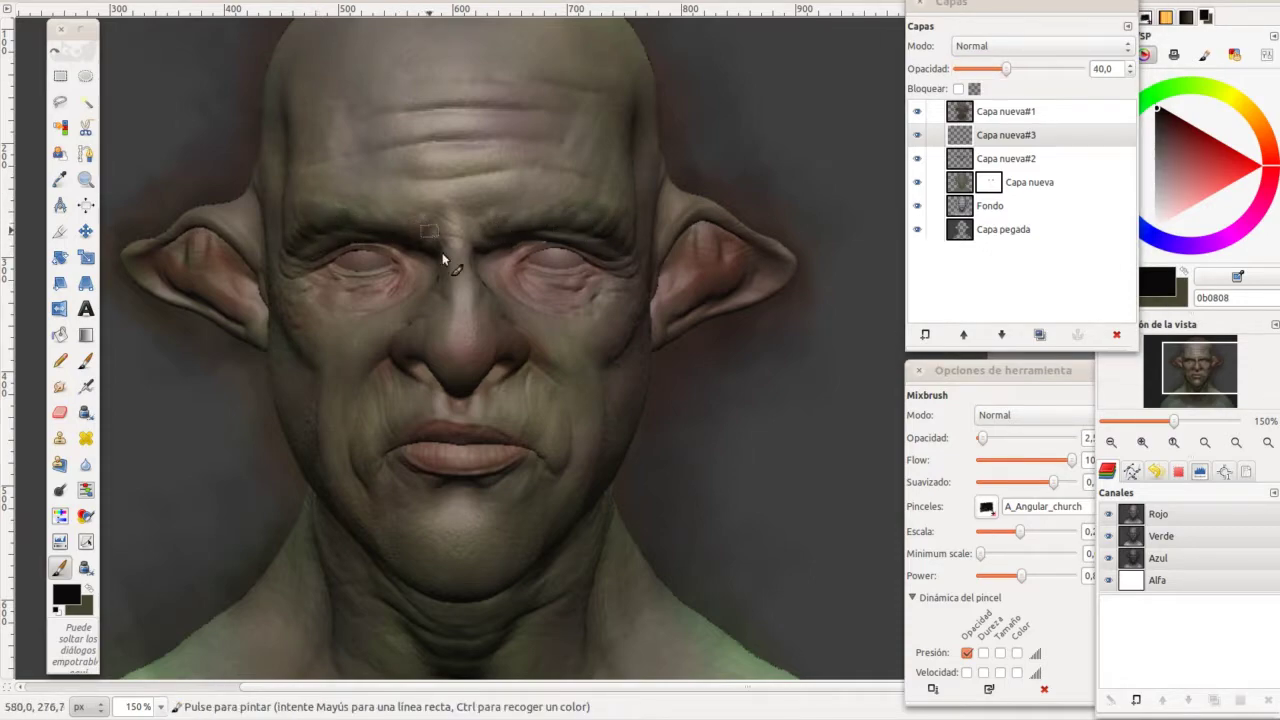
scroll(442, 252, "down", 2)
scroll(371, 229, "up", 1)
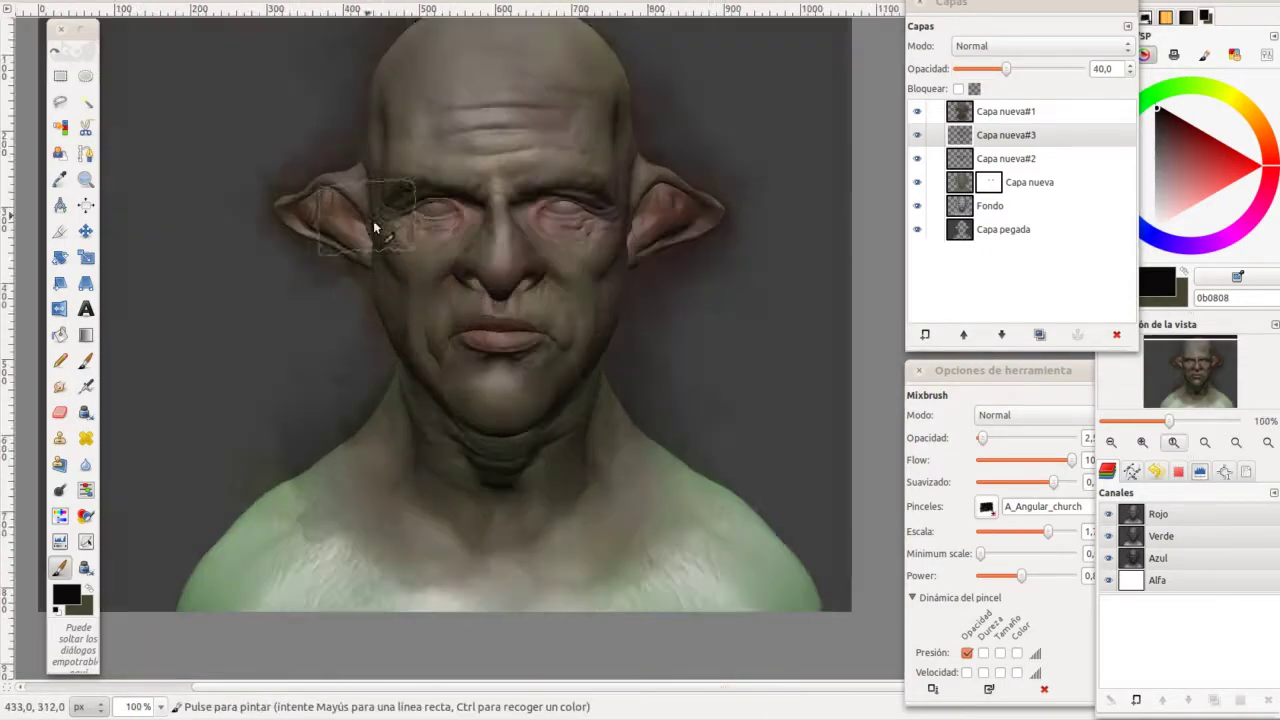
scroll(371, 229, "up", 1)
Add a Soft light layer, darken the nose bridge and lighten the forehead wrinkles.
left_click(925, 334)
left_click(1029, 46)
left_click(1020, 225)
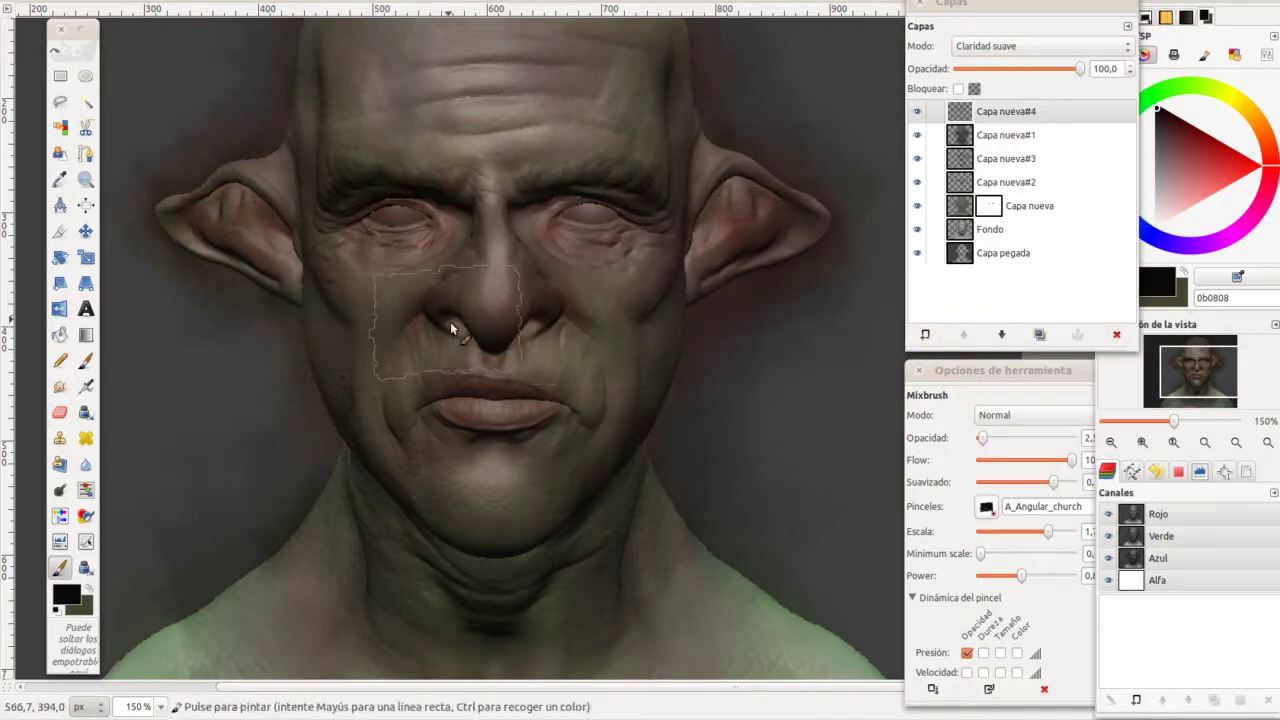
left_click_drag(432, 110, 395, 280)
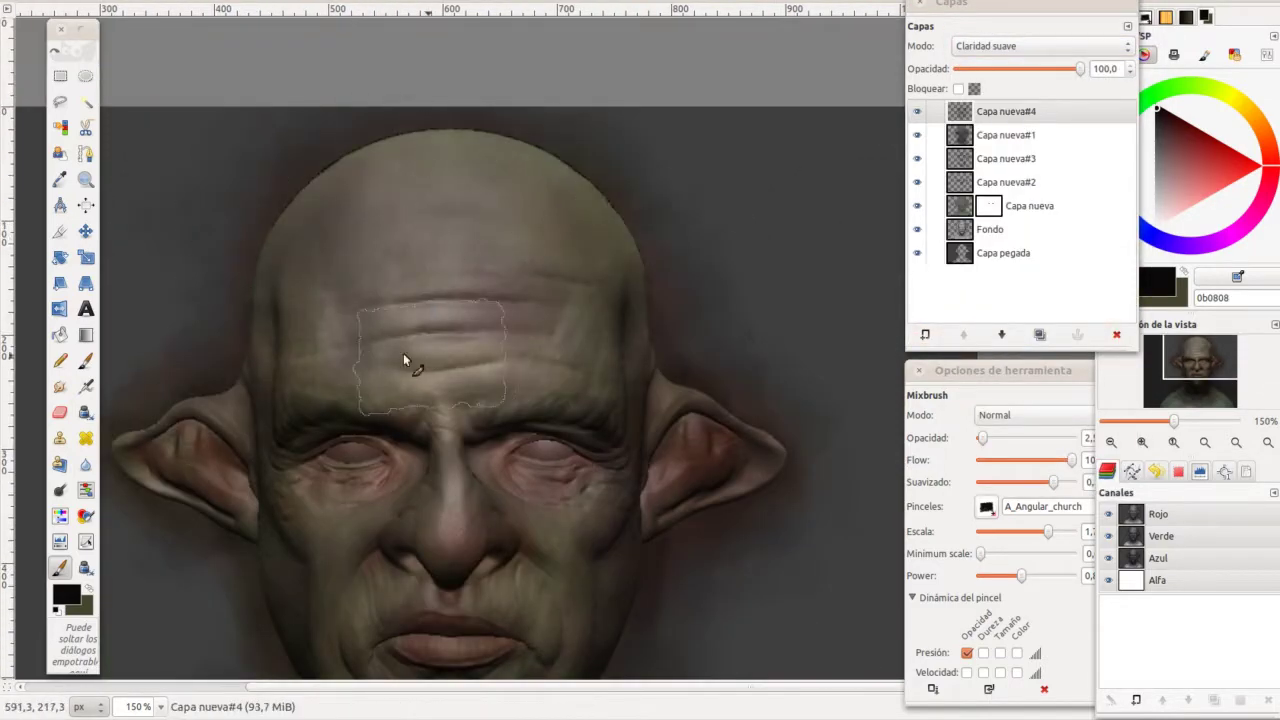
scroll(403, 353, "down", 3)
scroll(365, 357, "left", 2)
key("d")
key("x")
left_click_drag(533, 300, 516, 337)
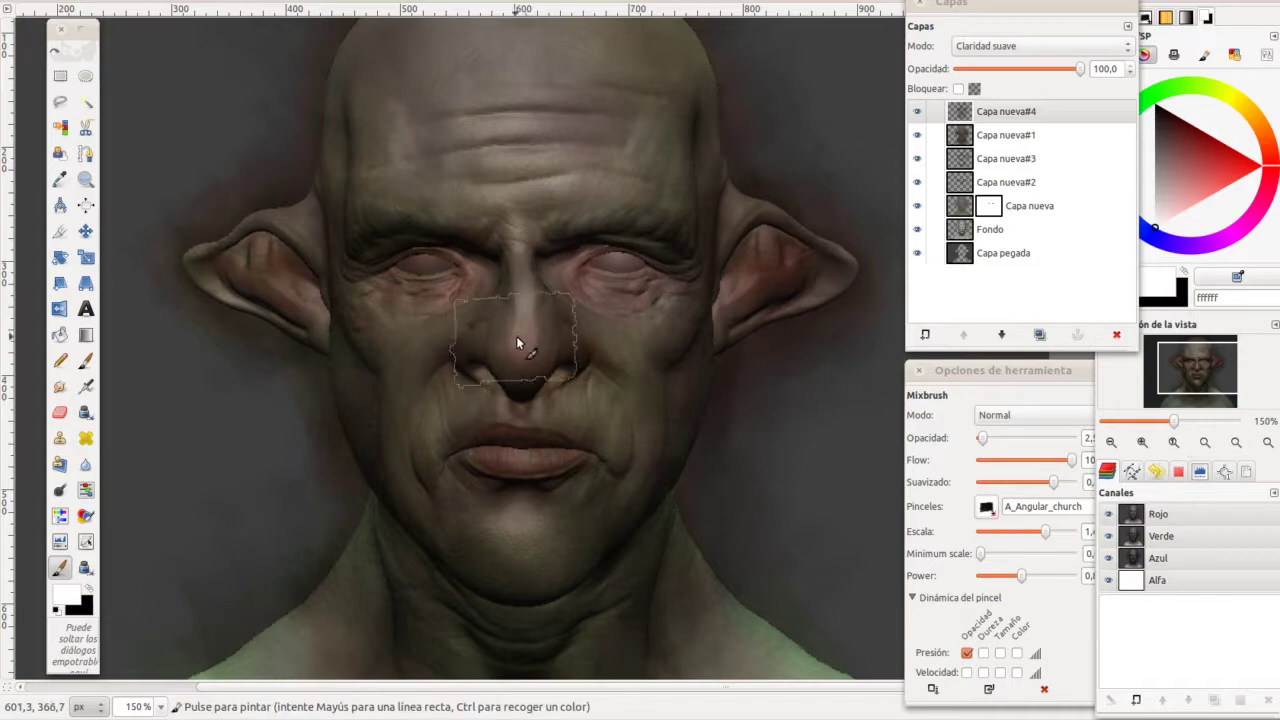
left_click_drag(481, 157, 560, 120)
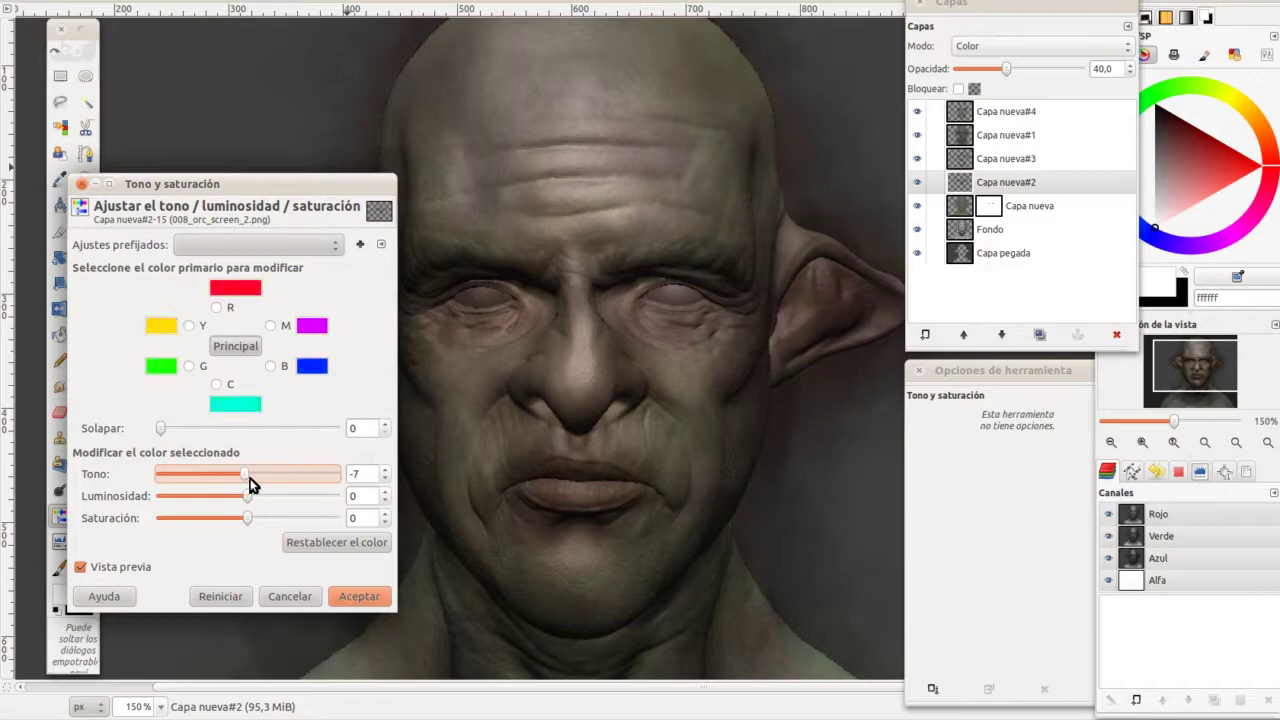
Set Capa nueva#2 to hue -43, lightness -33 and saturation -43.
mouse_move(250, 478)
left_mouse_down()
mouse_move(227, 475)
mouse_move(207, 518)
left_mouse_up()
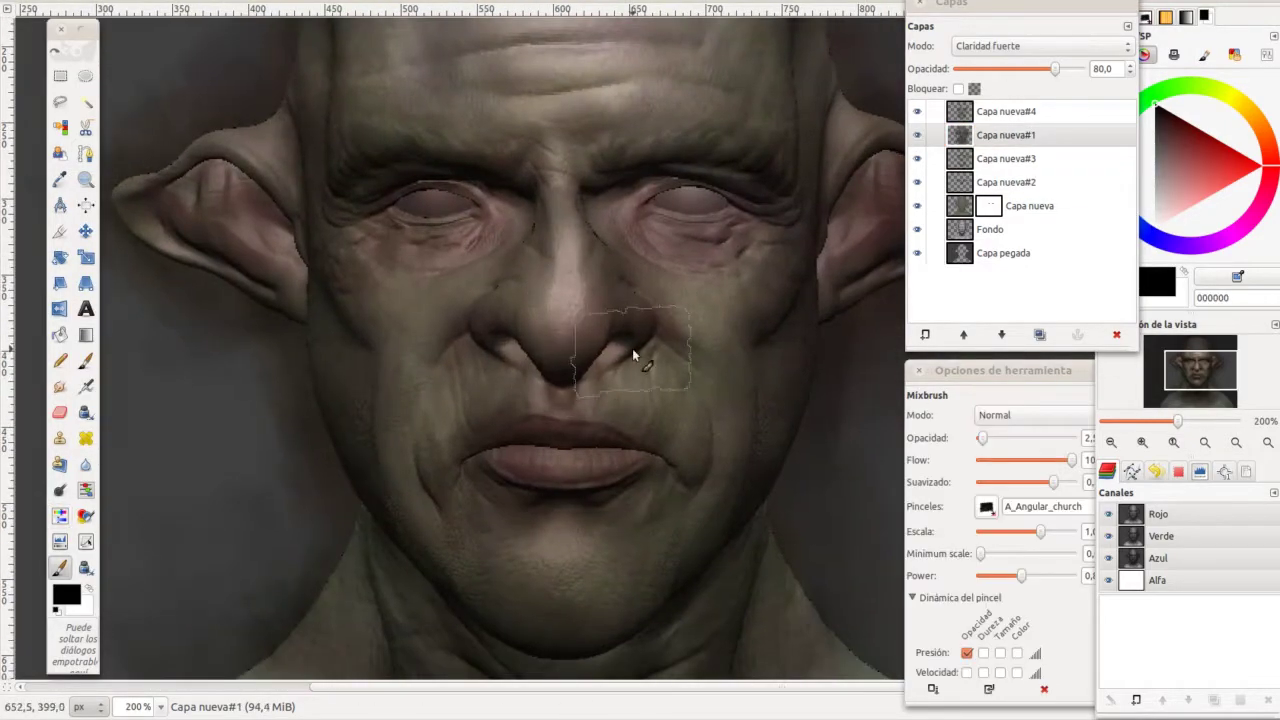
Paint black shadows over the nose, nostril and brow on Capa nueva#1.
left_click_drag(632, 350, 611, 424)
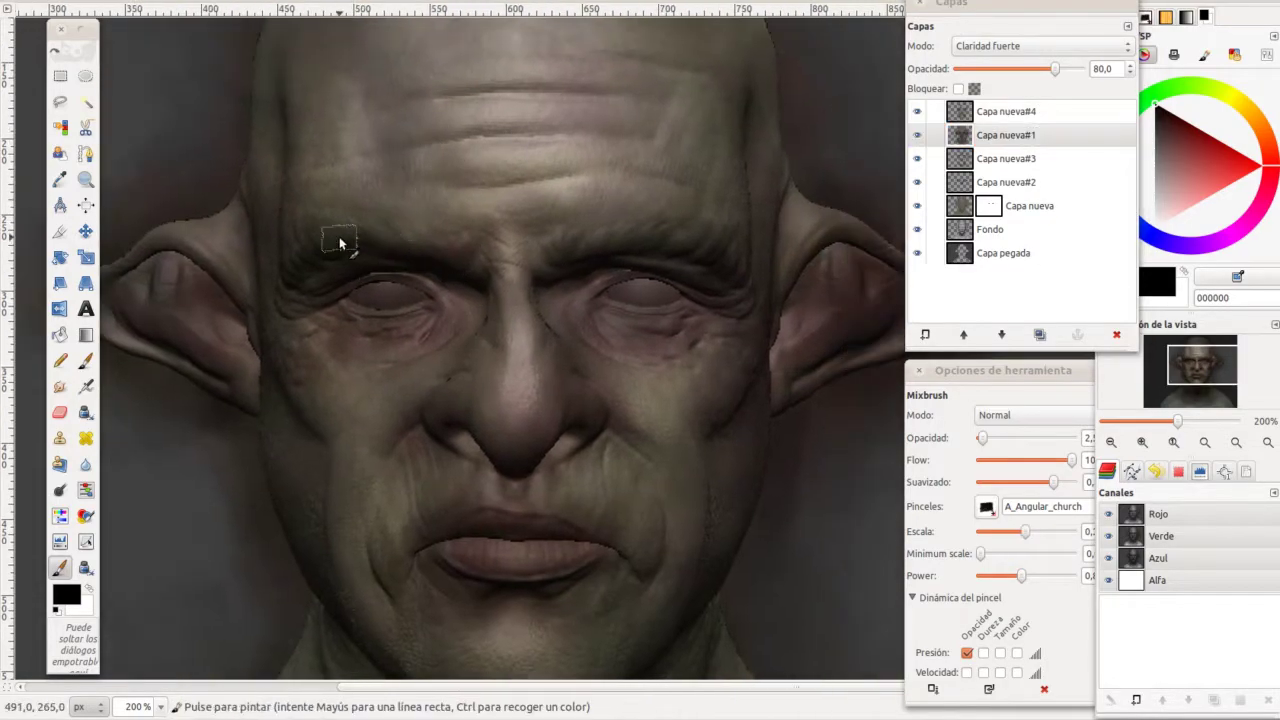
left_click_drag(340, 243, 455, 250)
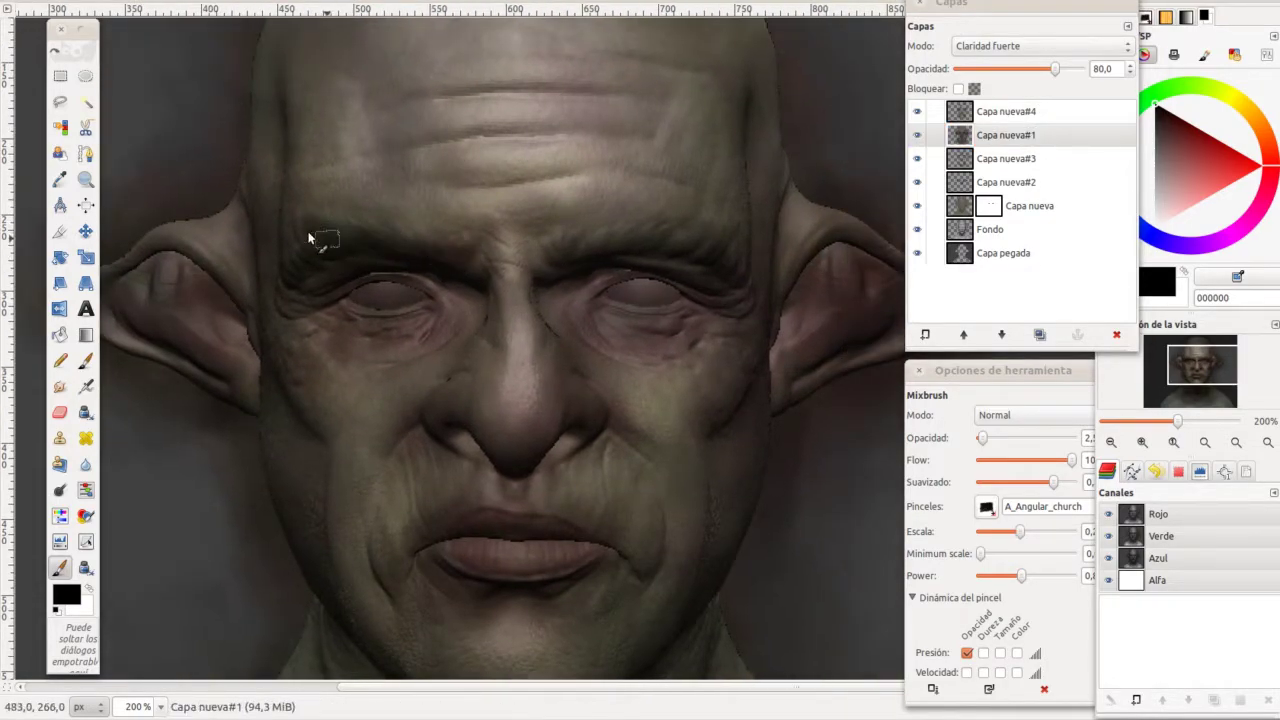
key("x")
key("x")
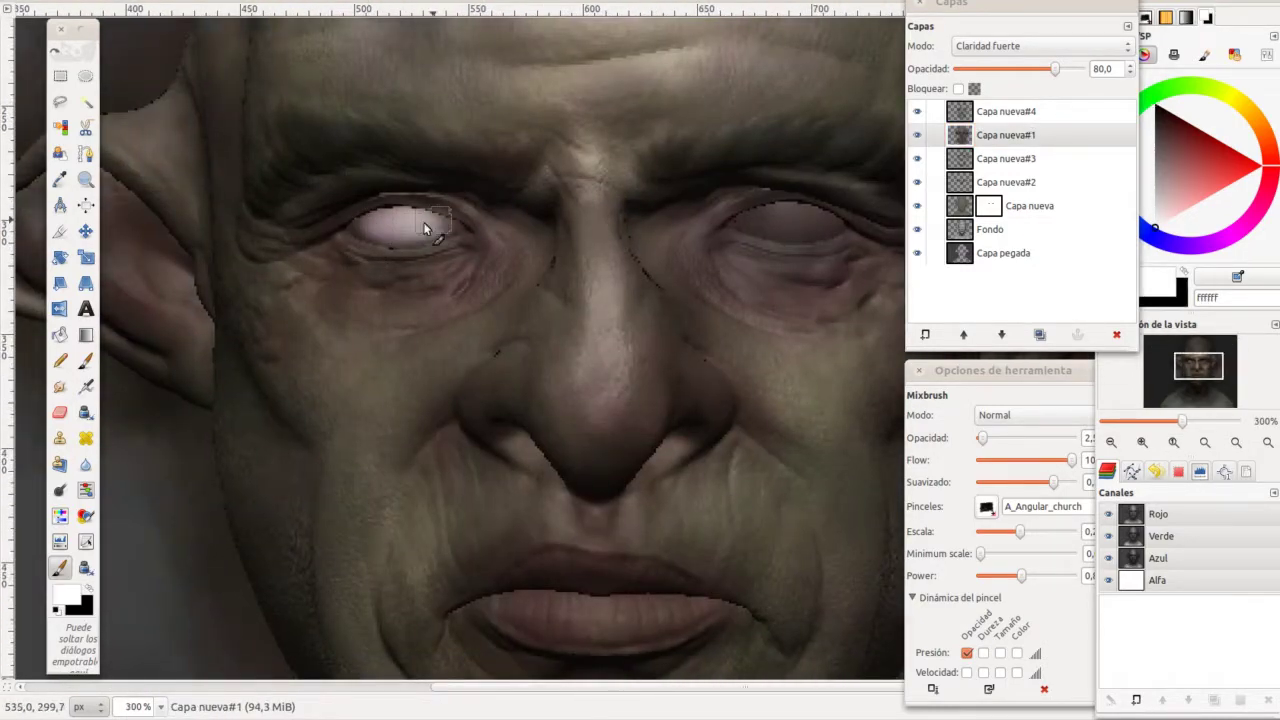
key("x")
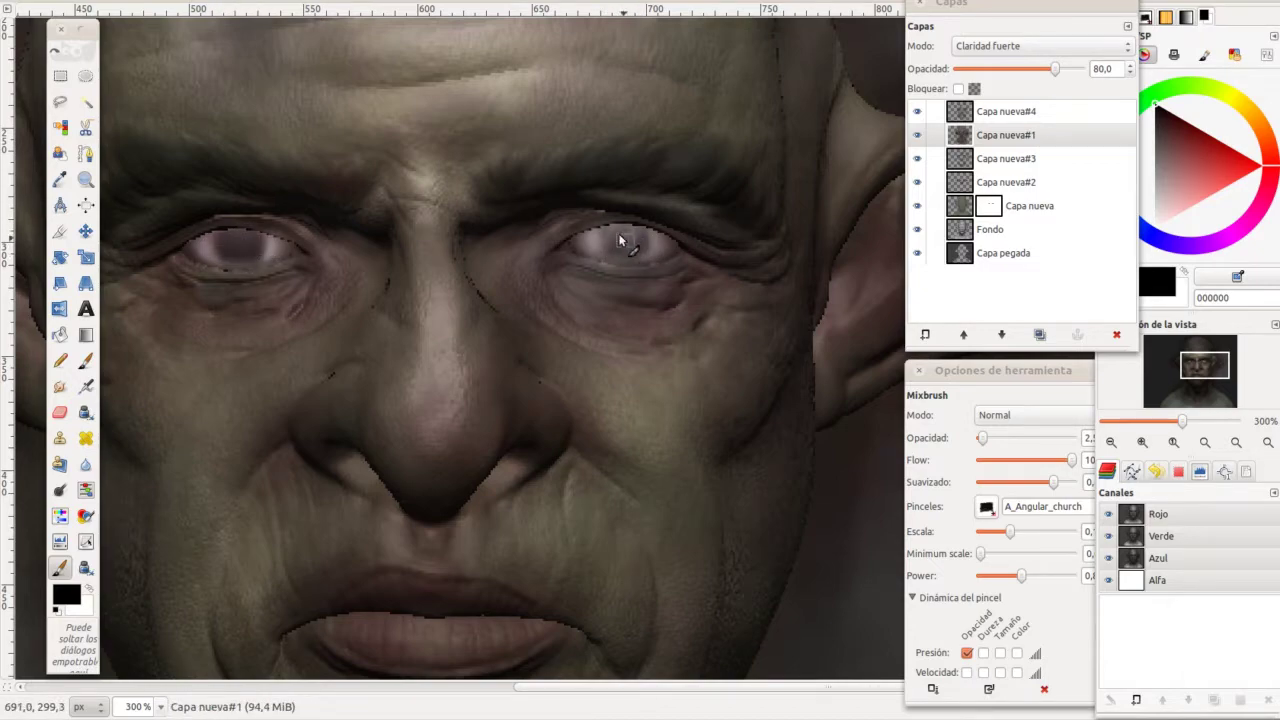
key("minus")
key("minus")
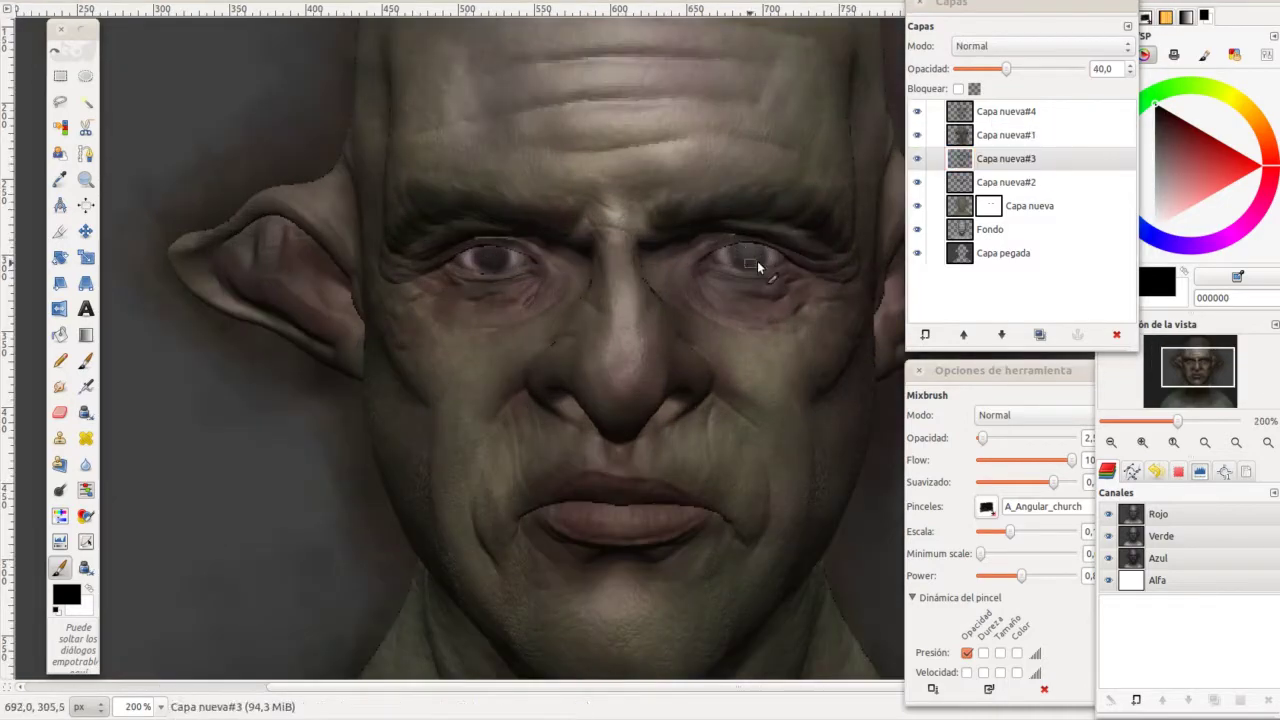
Zoom in on the eyes and sample the olive colour aaa964 from the eye.
key("Page_Up")
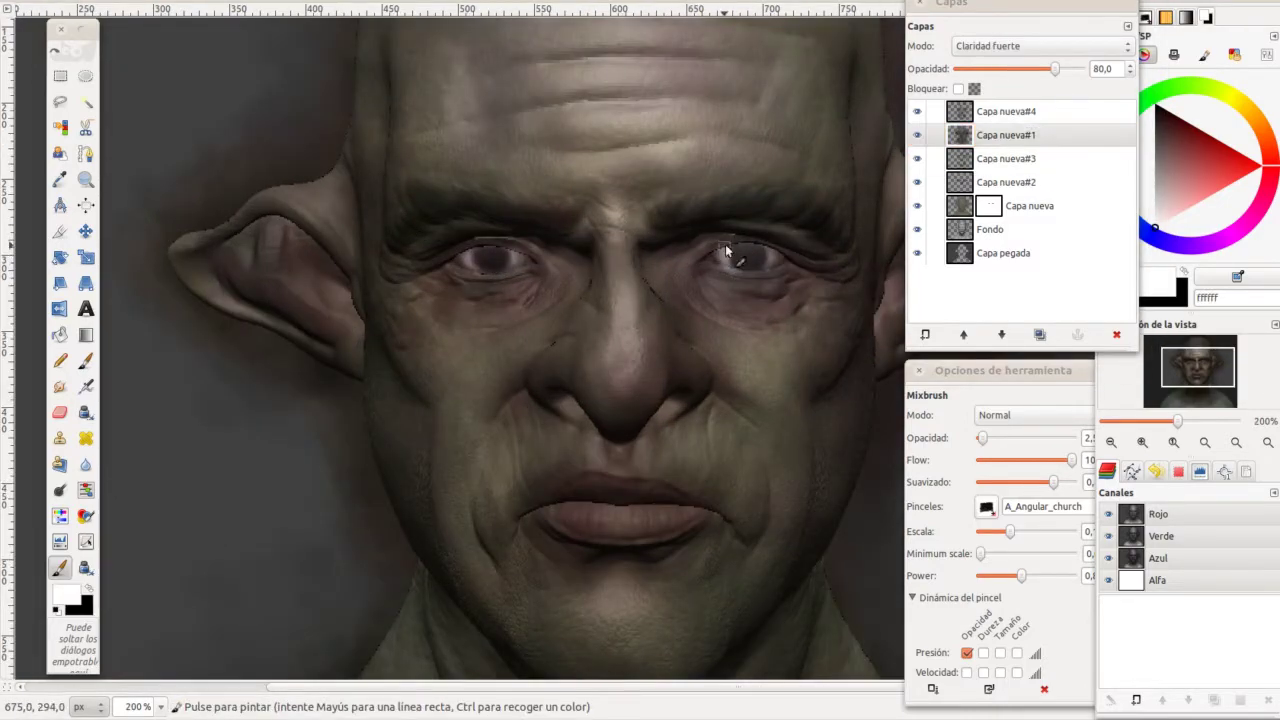
key("x")
key("1")
key("2")
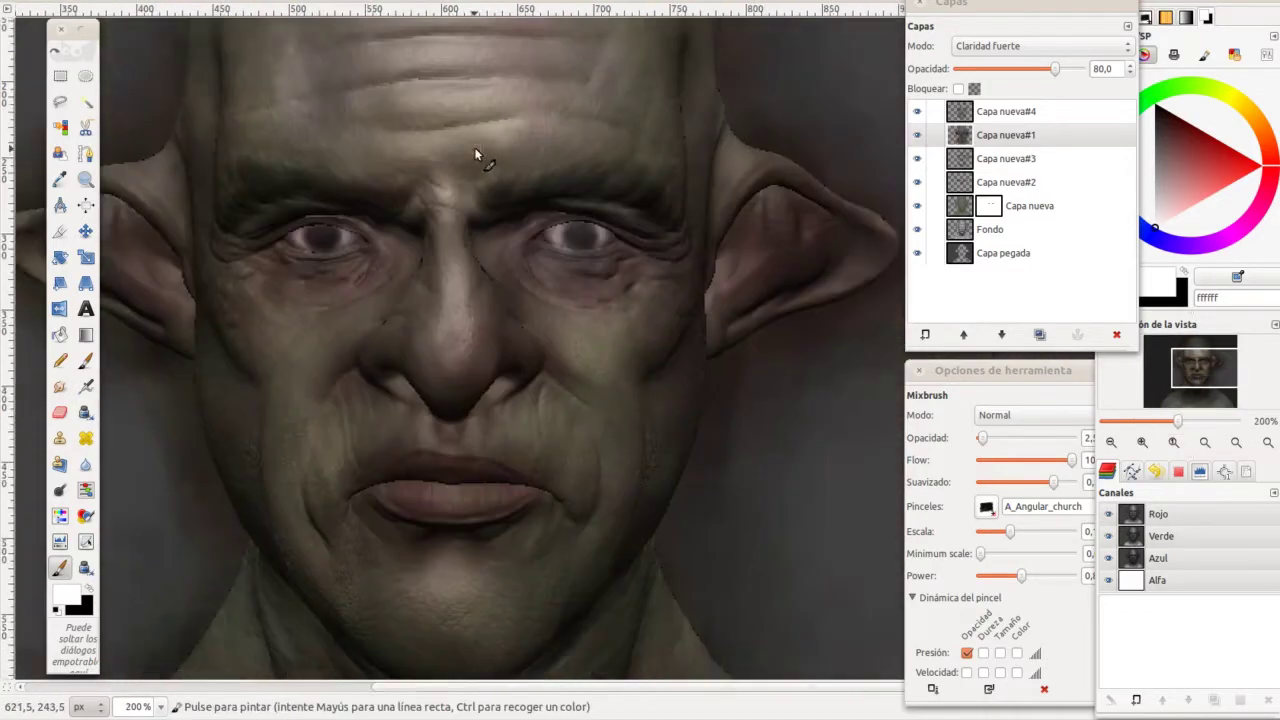
key("plus")
left_click(710, 290, "ctrl")
left_click(992, 150)
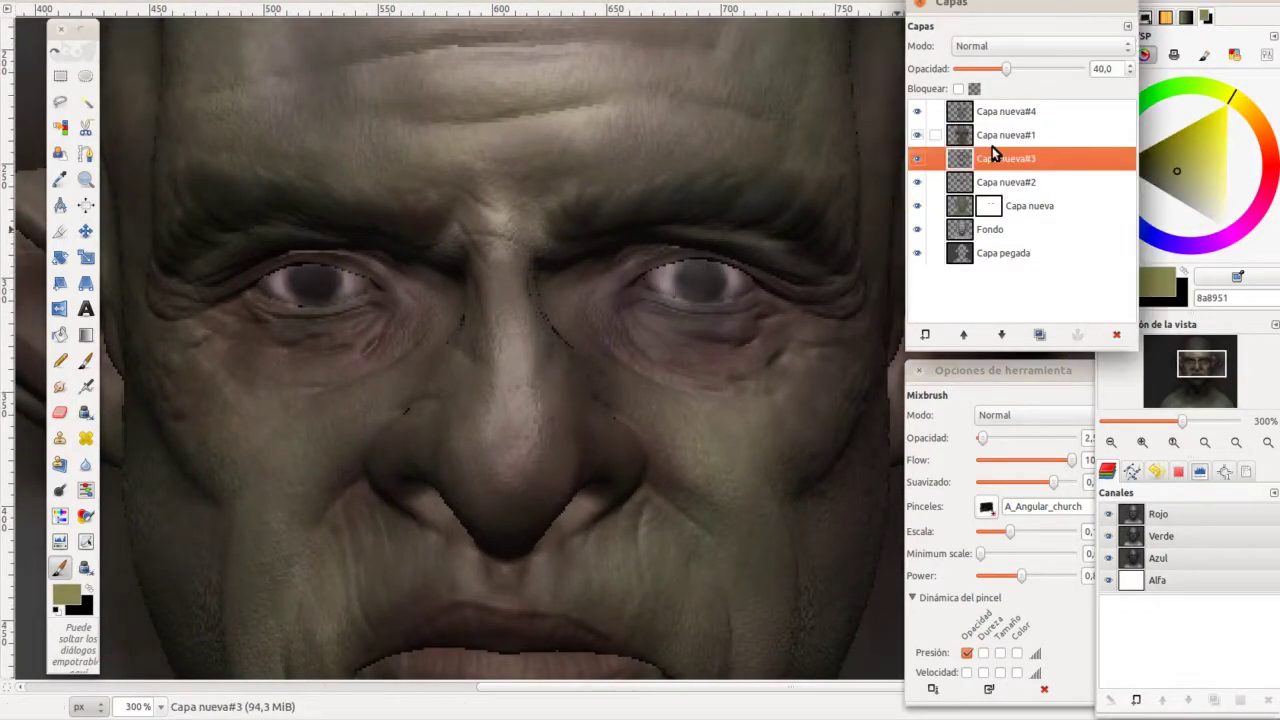
key("Page_Down")
key("Page_Down")
left_click(704, 273, "ctrl")
key("Page_Up")
key("Page_Up")
key("Page_Up")
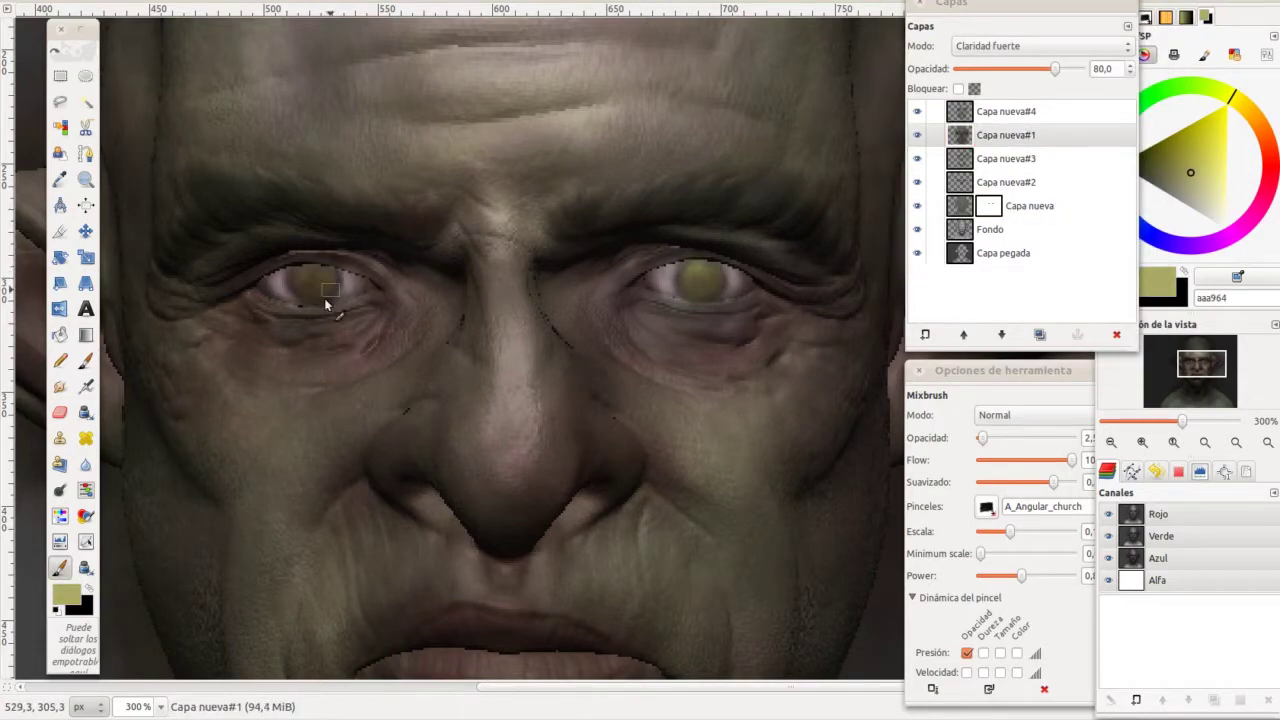
key("x")
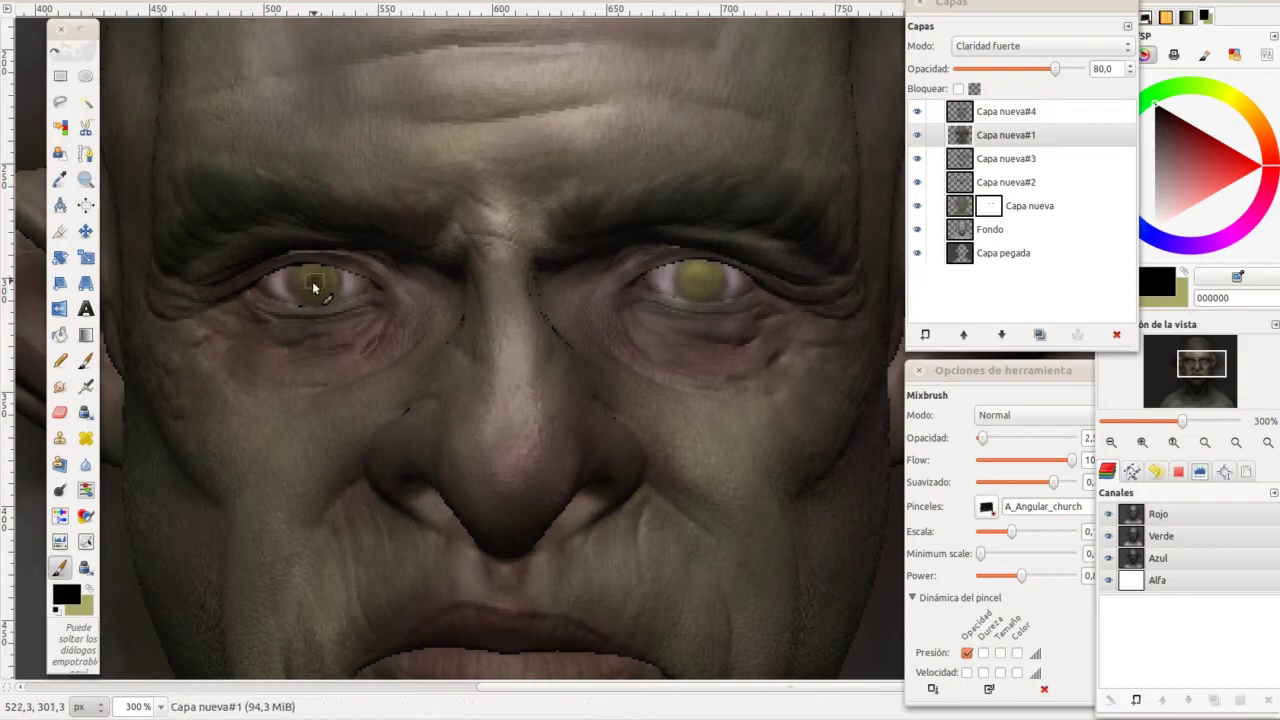
Re-pick the olive eye colour and return to Capa nueva#1 to paint the irises.
scroll(688, 270, "down", 3)
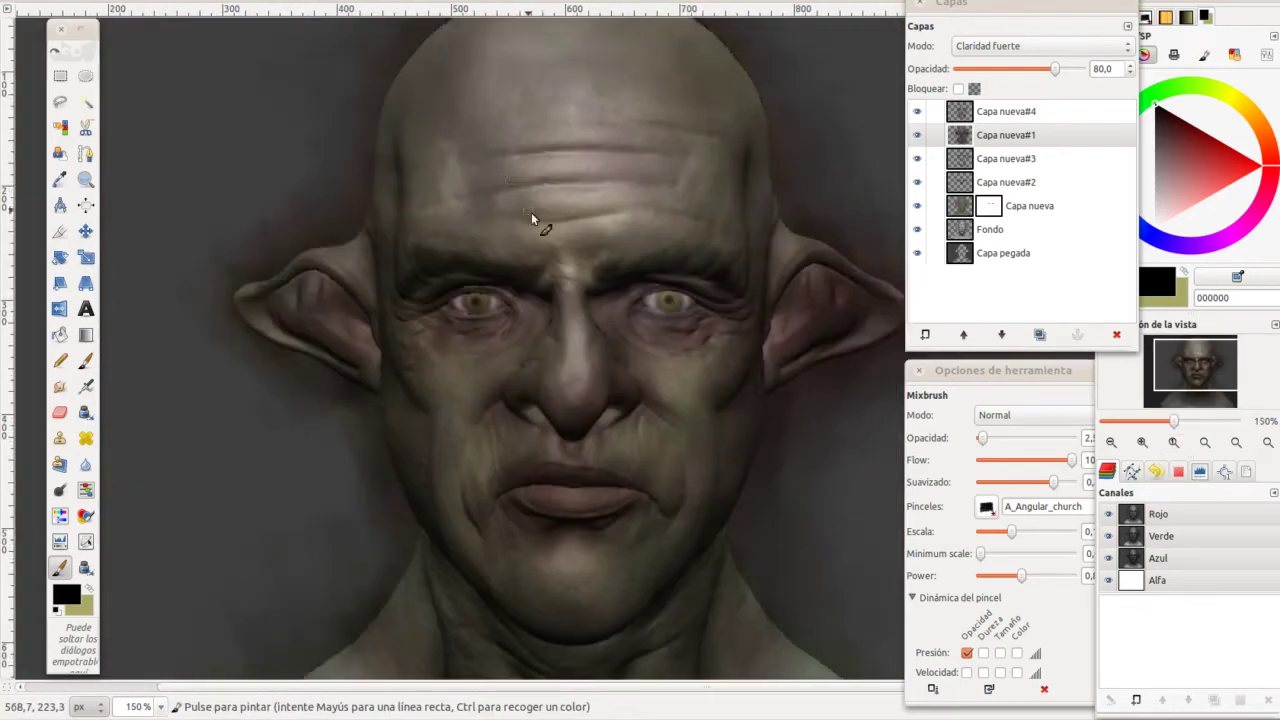
scroll(534, 217, "up", 3)
scroll(531, 173, "down", 2)
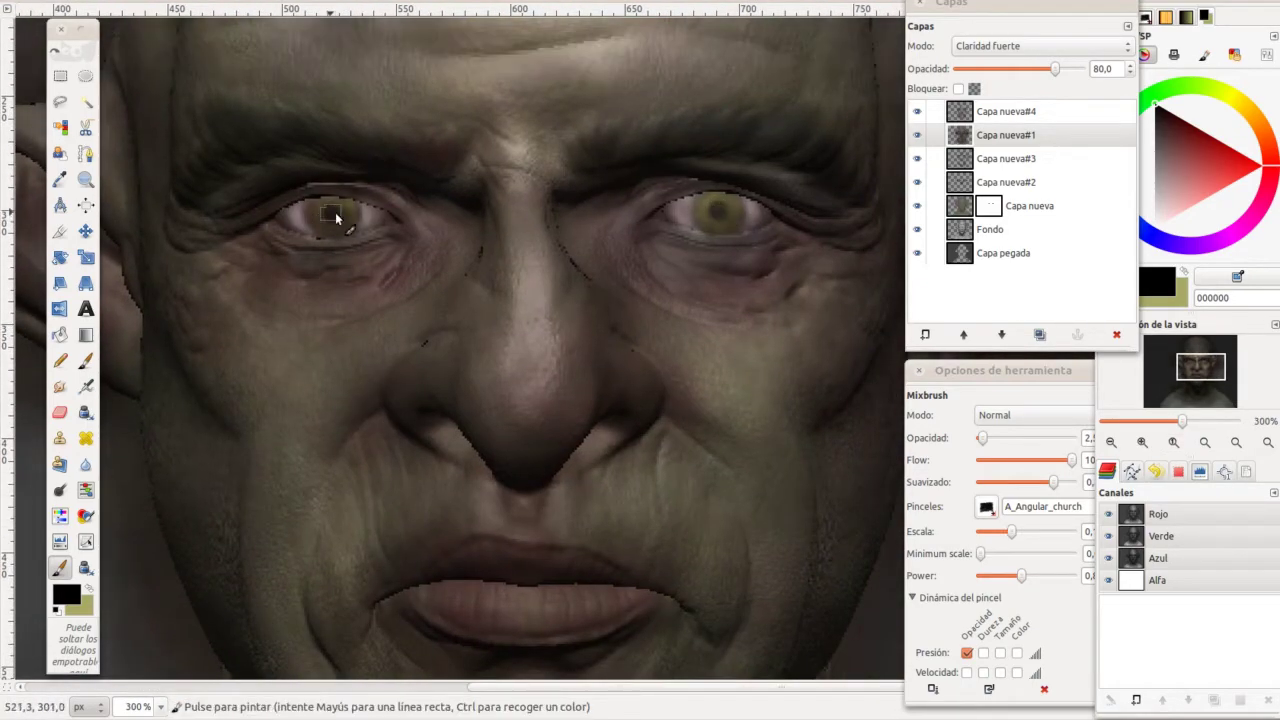
scroll(350, 195, "down", 2)
scroll(428, 149, "down", 1)
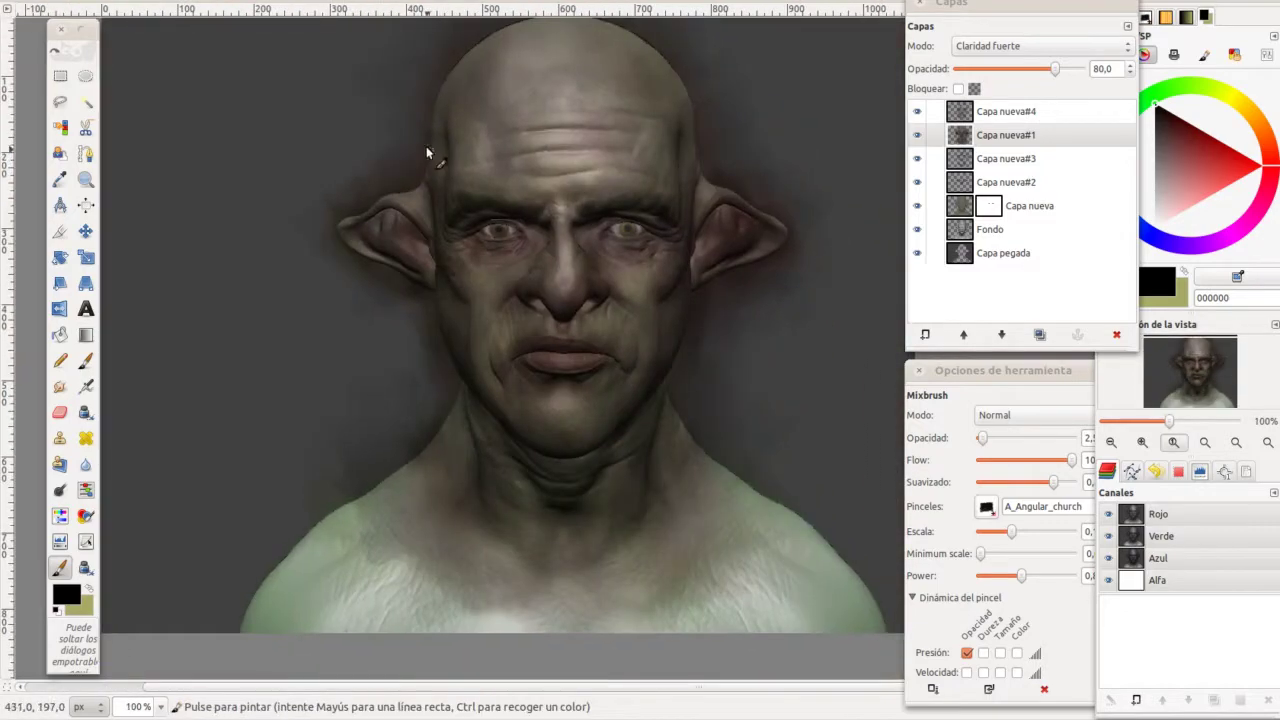
scroll(703, 293, "up", 2)
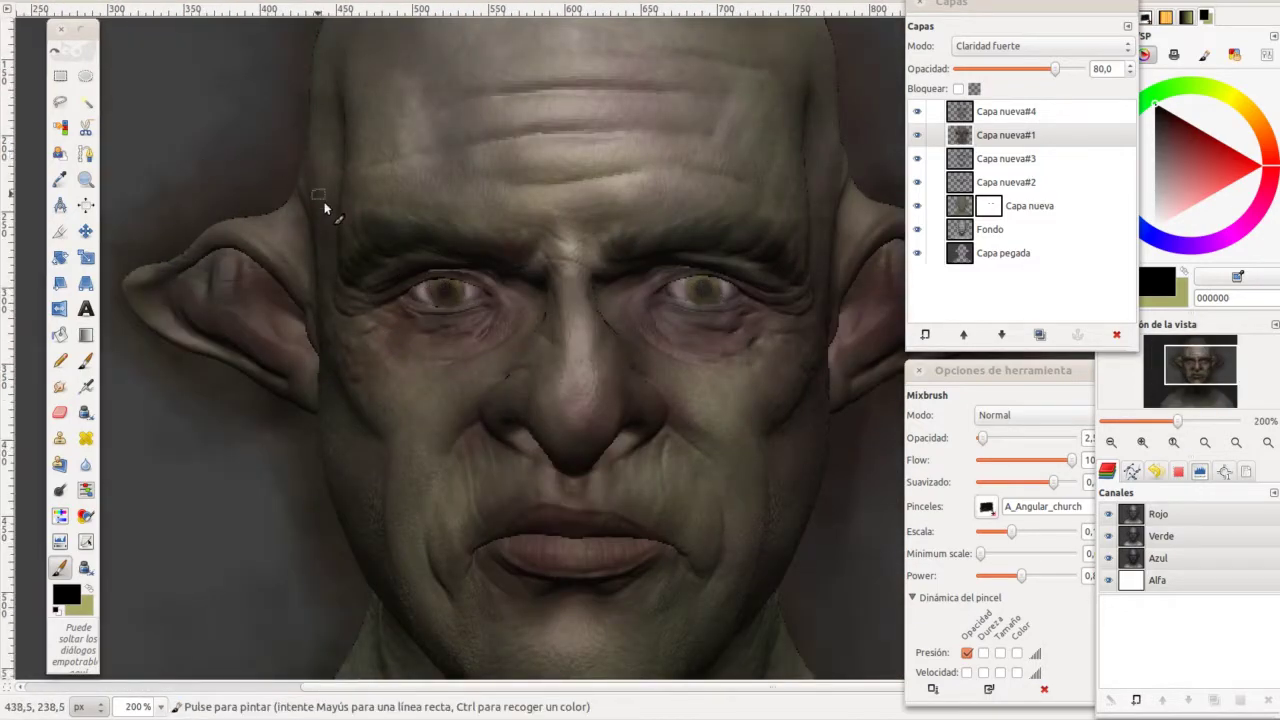
left_click(408, 180, "ctrl")
scroll(473, 311, "up", 2)
scroll(473, 311, "down", 1)
scroll(280, 287, "up", 1)
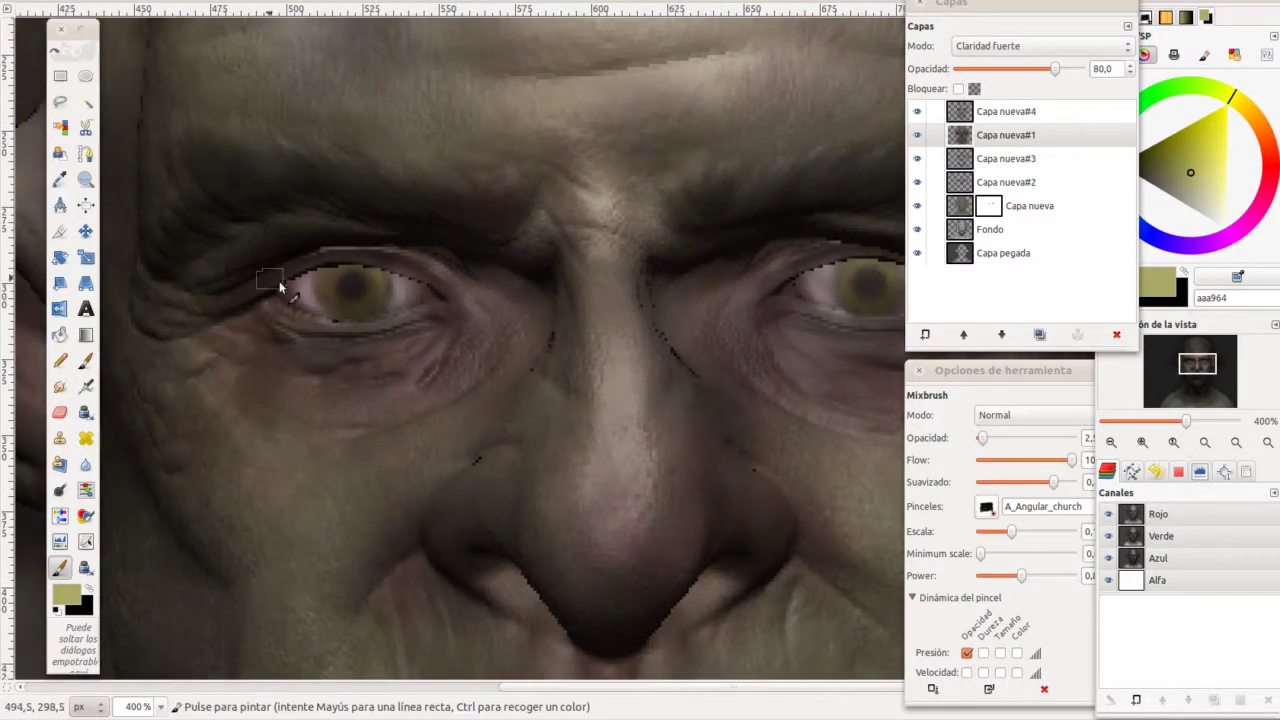
key("d")
key("x")
scroll(250, 274, "down", 1)
scroll(355, 242, "down", 2)
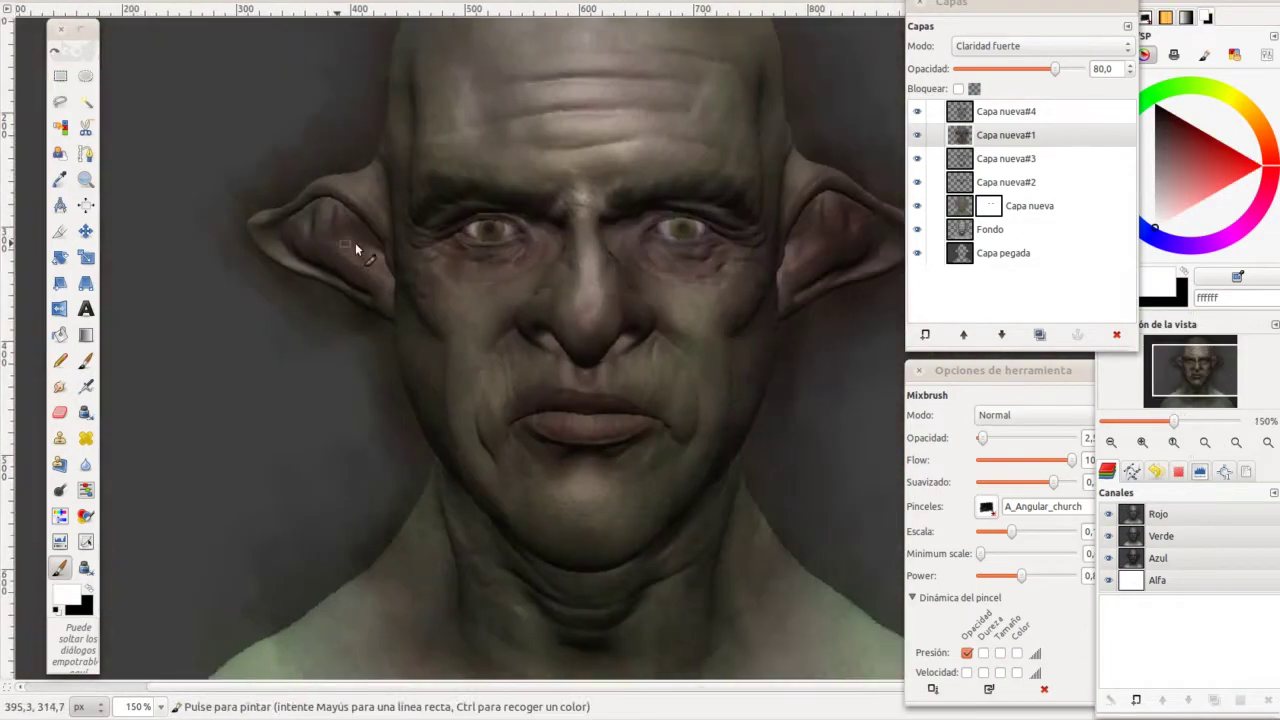
scroll(355, 242, "down", 1)
key("Page_Up")
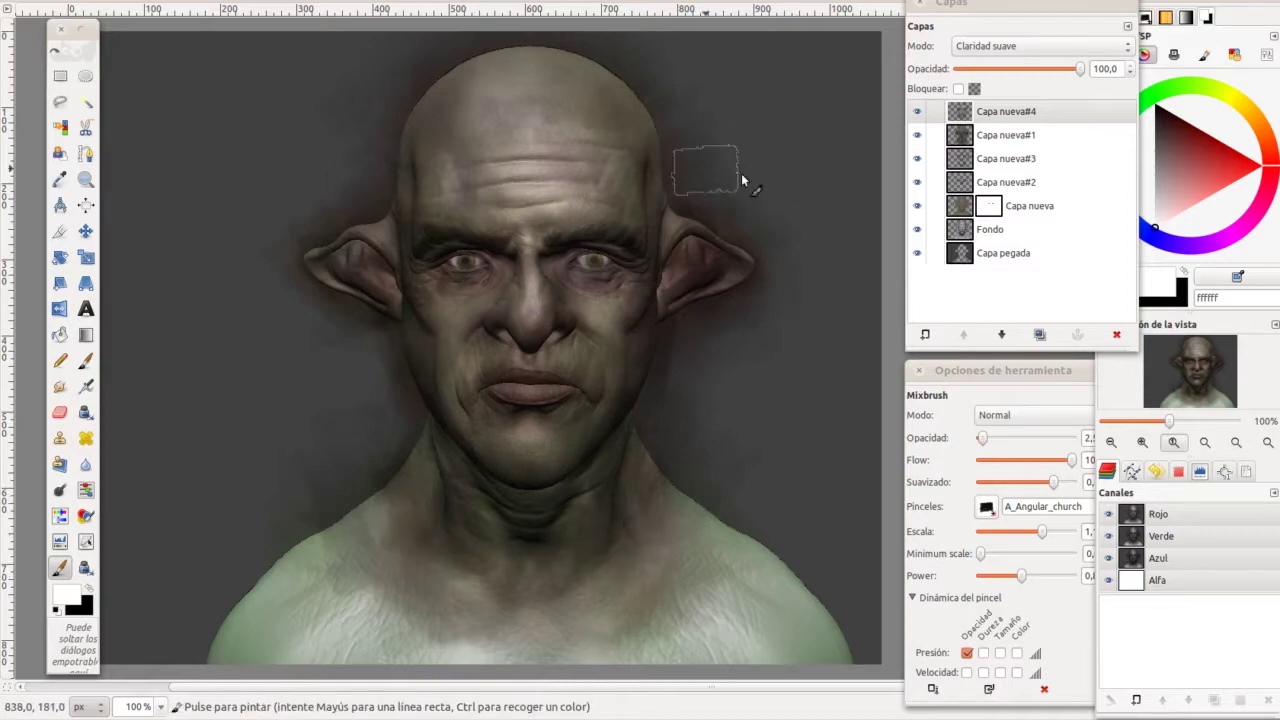
left_click(926, 135)
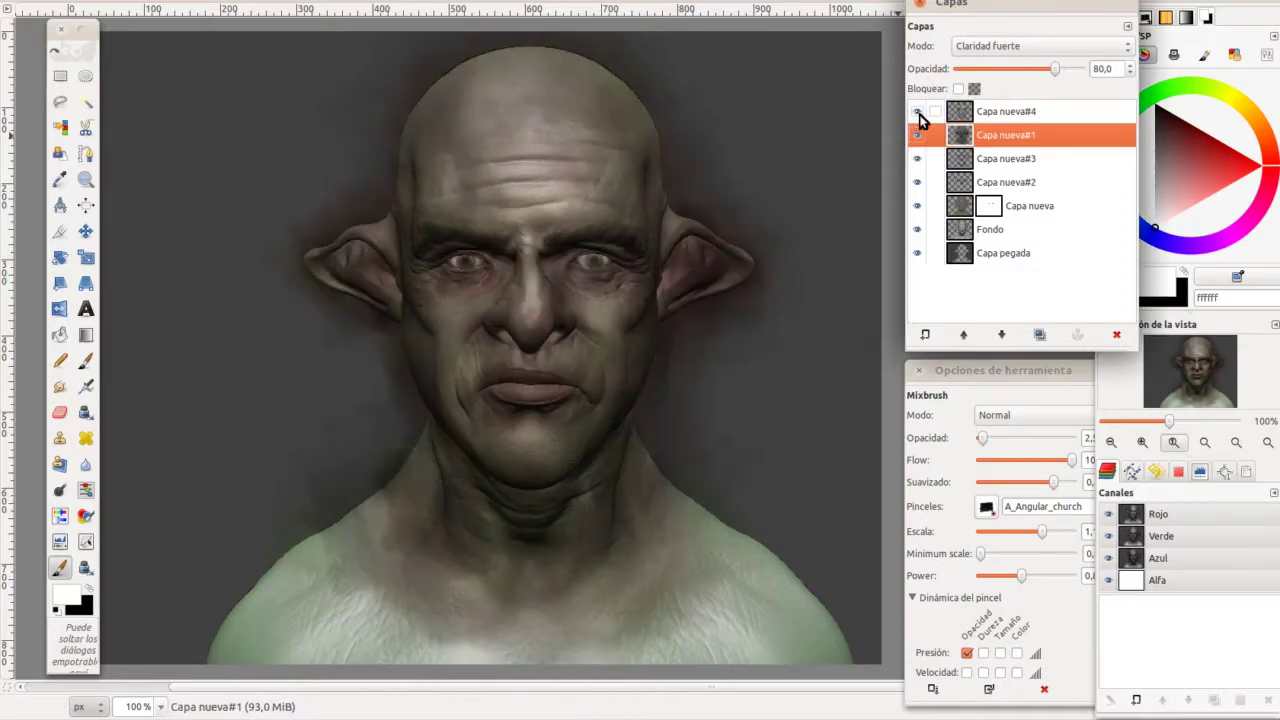
Raise the saturation of the Capa nueva colour layer to 36.
left_click(956, 206)
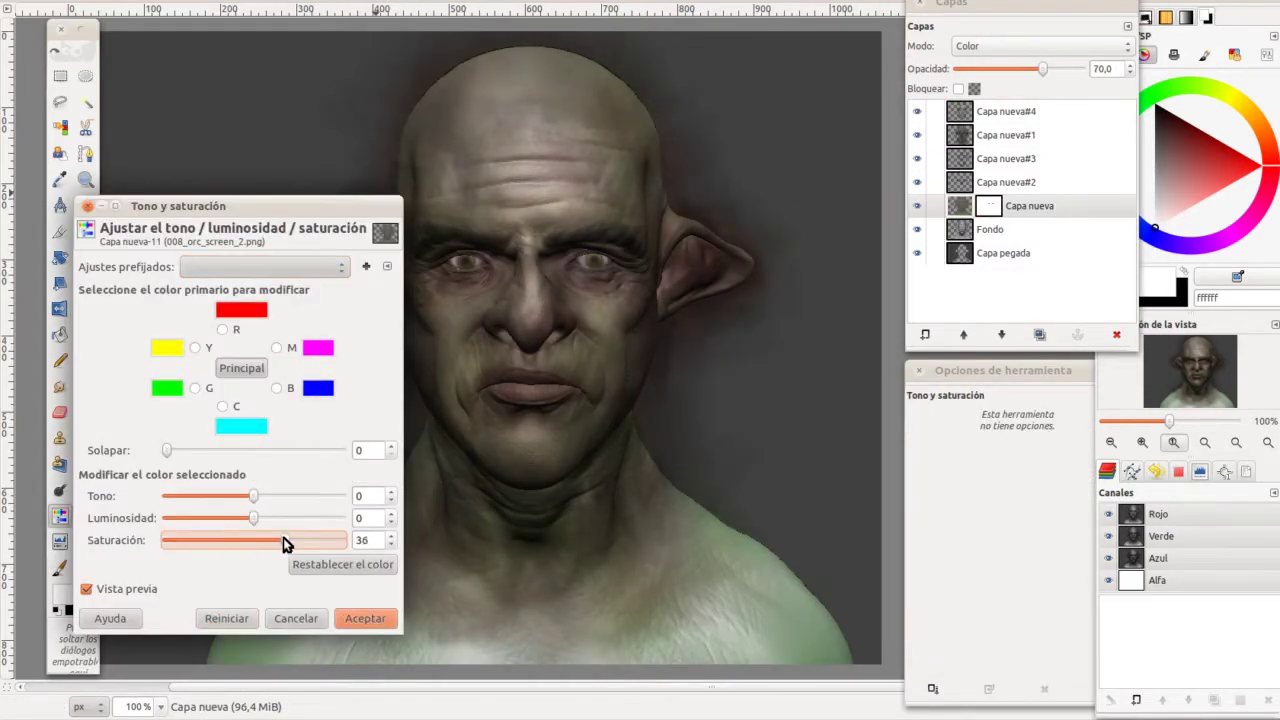
key("Return")
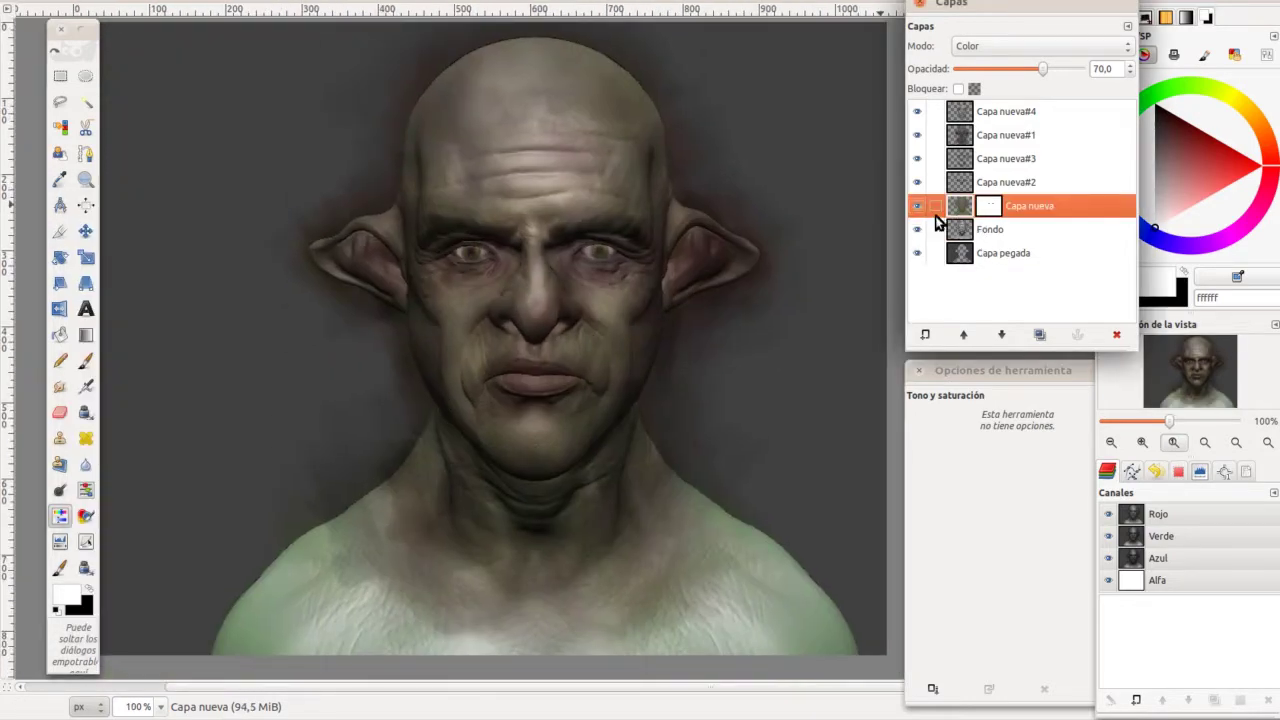
key("2")
Reshape each eye inside a rectangle selection with the IWarp distortion filter.
left_click(1005, 135)
key("r")
left_click_drag(525, 168, 762, 365)
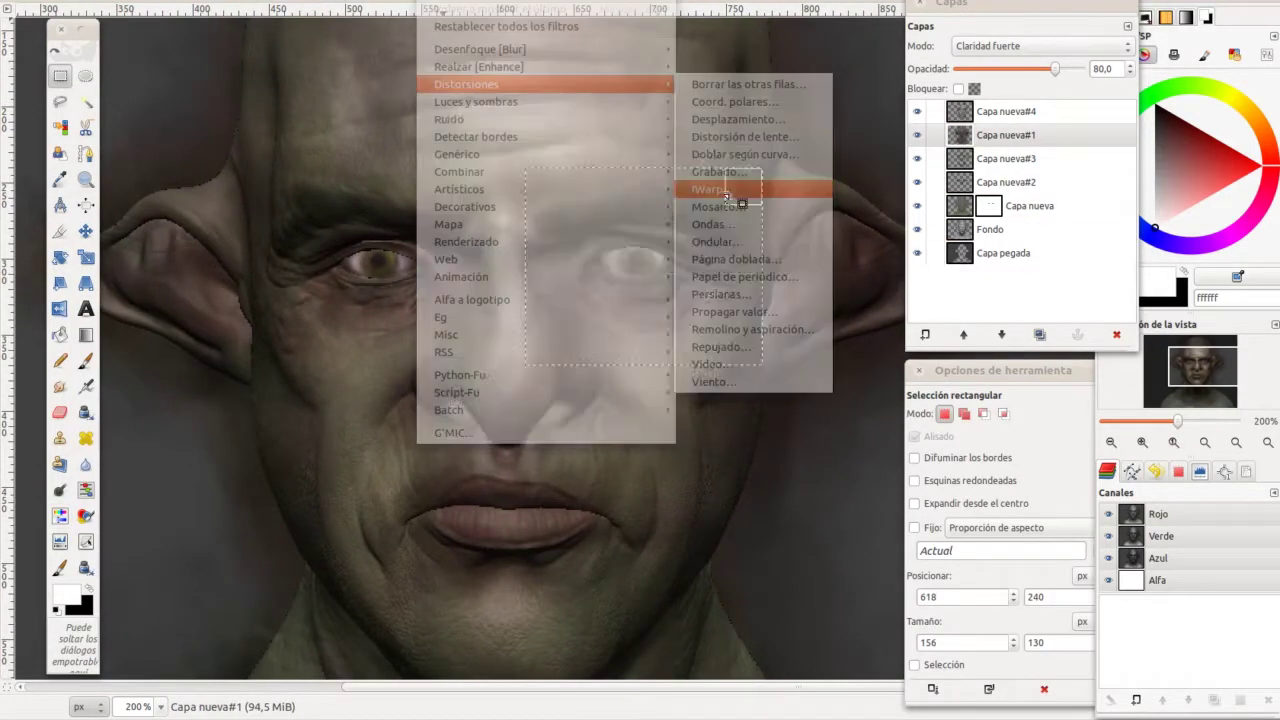
left_click(727, 190)
key("Escape")
key("minus")
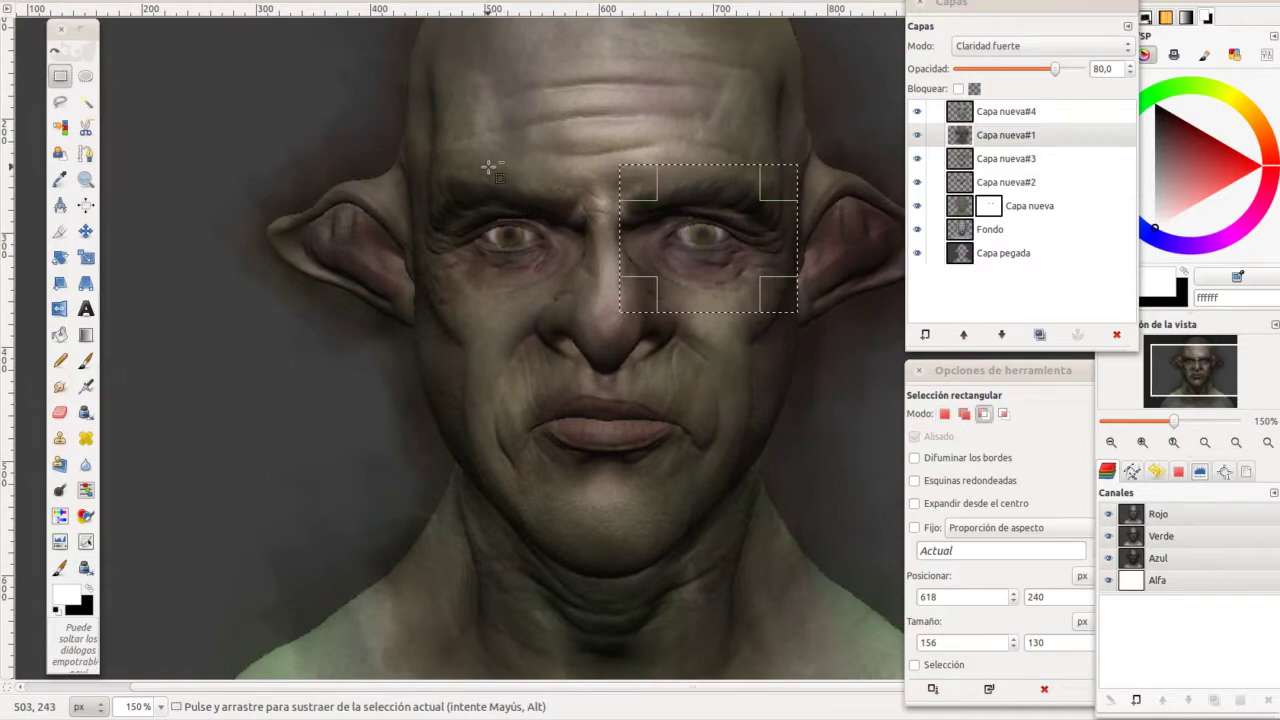
left_click(748, 206)
left_click(909, 442)
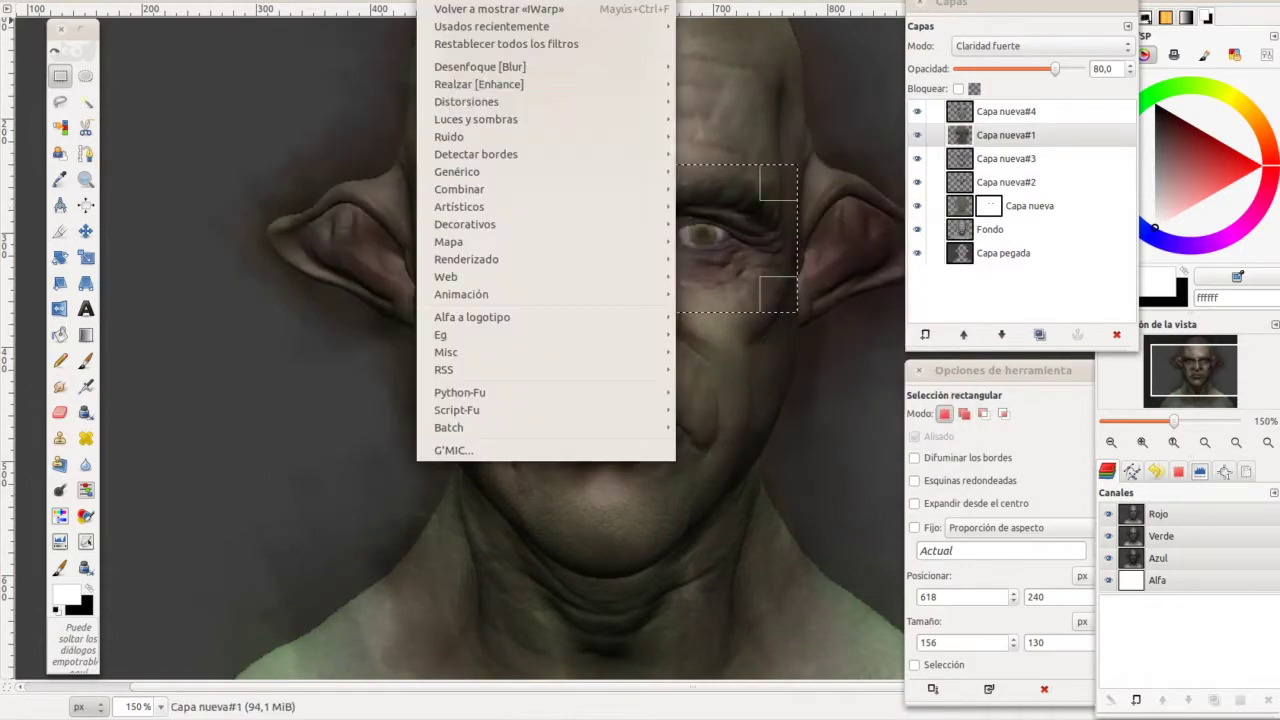
left_click(480, 9)
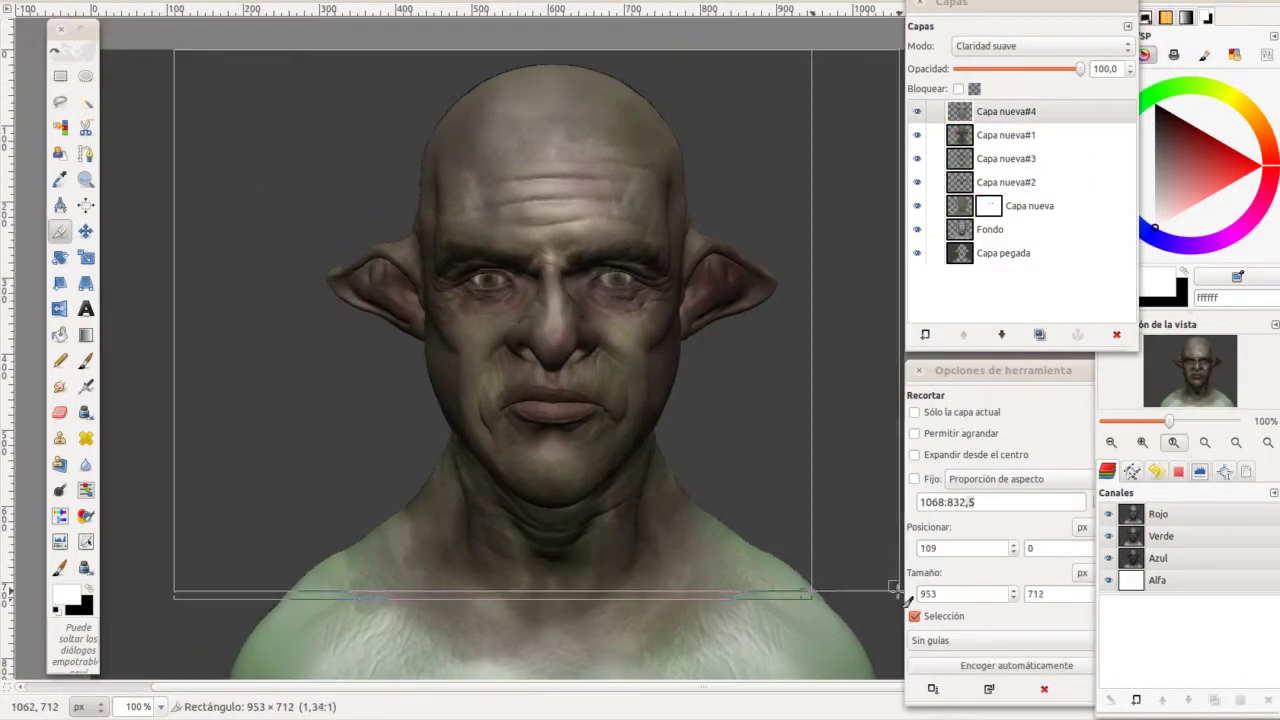
Crop the image to the bust and save it as an XCF file.
key("Return")
key("ctrl+shift+s")
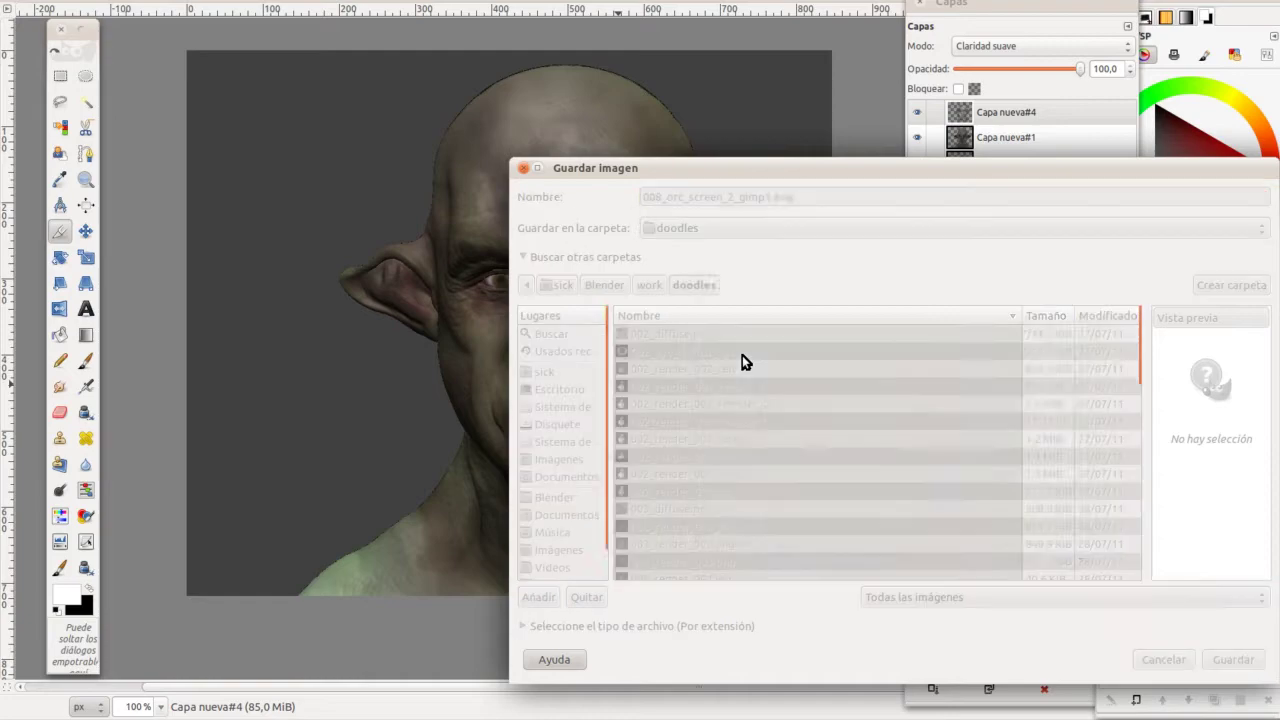
key("Return")
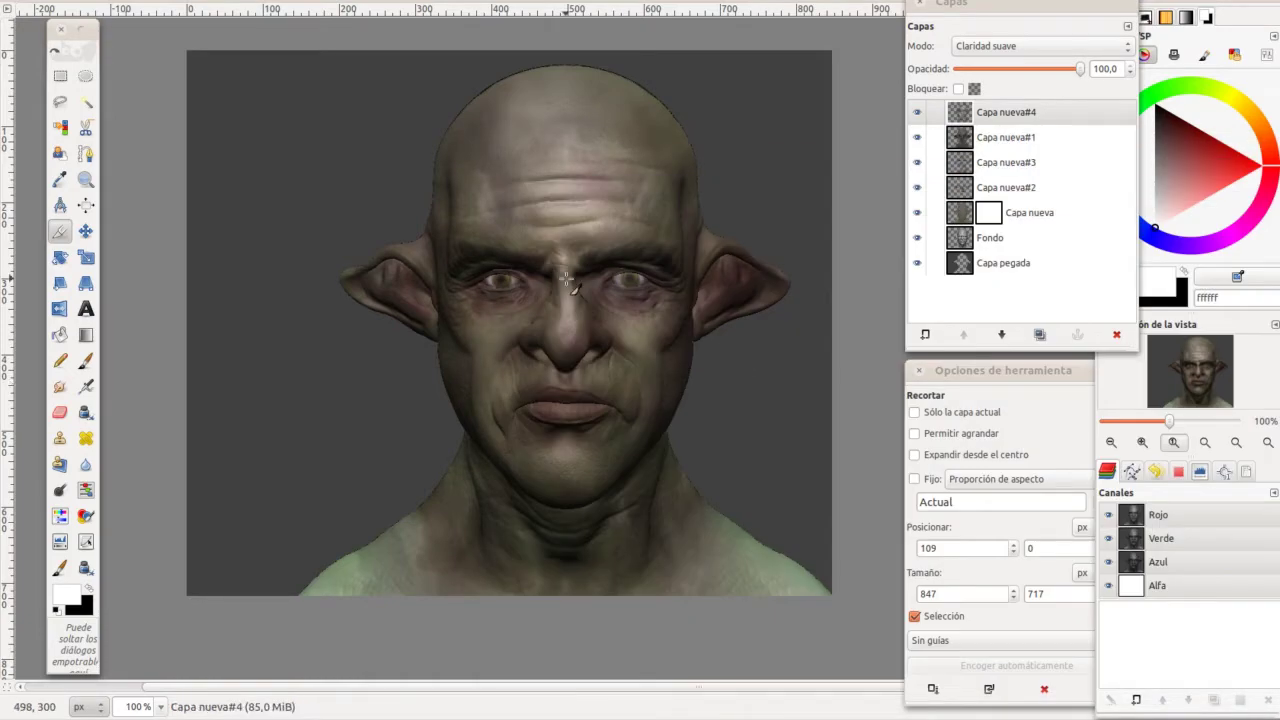
Add film grain to the portrait from the generic filters.
left_click(445, 0)
mouse_move(456, 172)
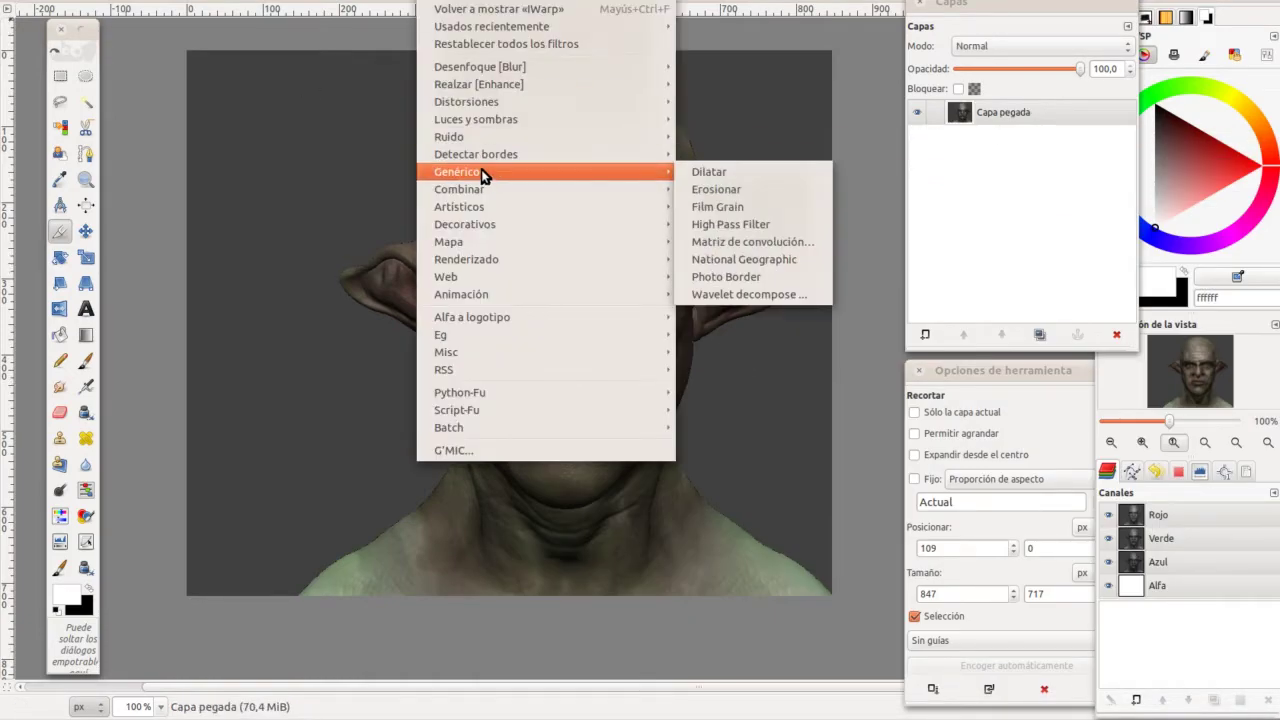
left_click(732, 205)
left_click(737, 366)
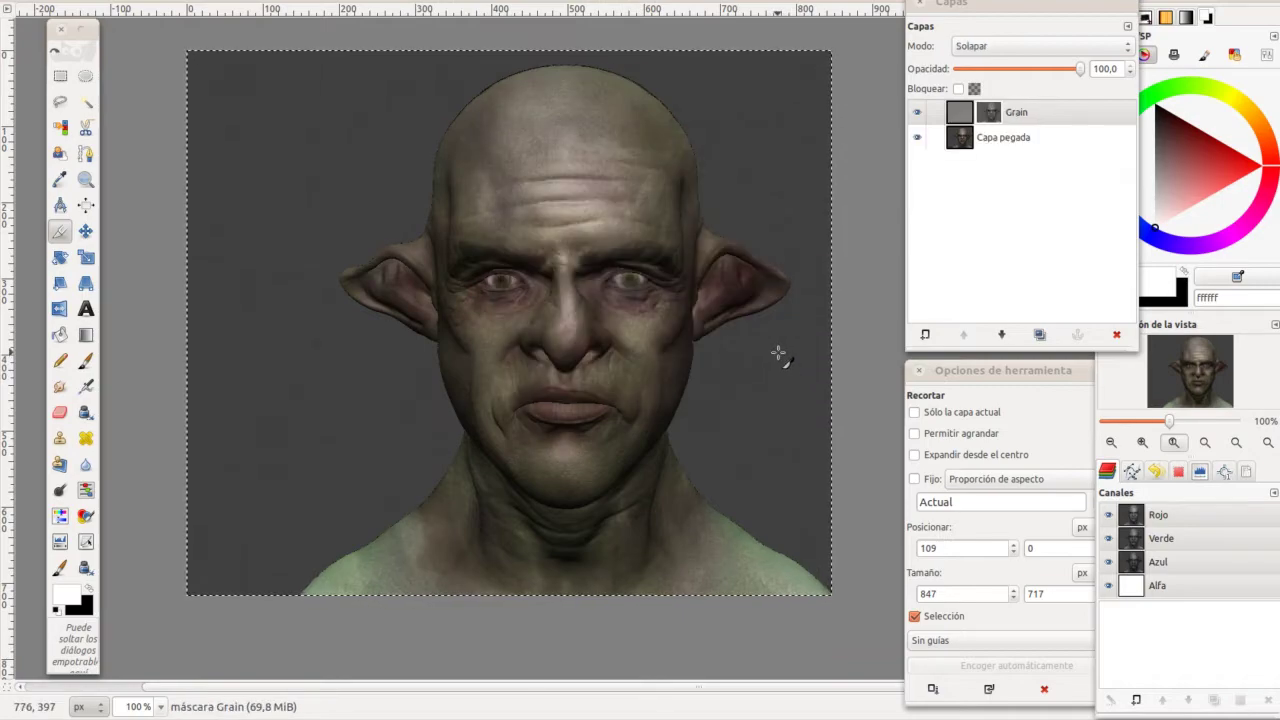
Try the cross_test Curves preset, then discard the curves adjustment.
left_click(300, 0)
left_click(297, 174)
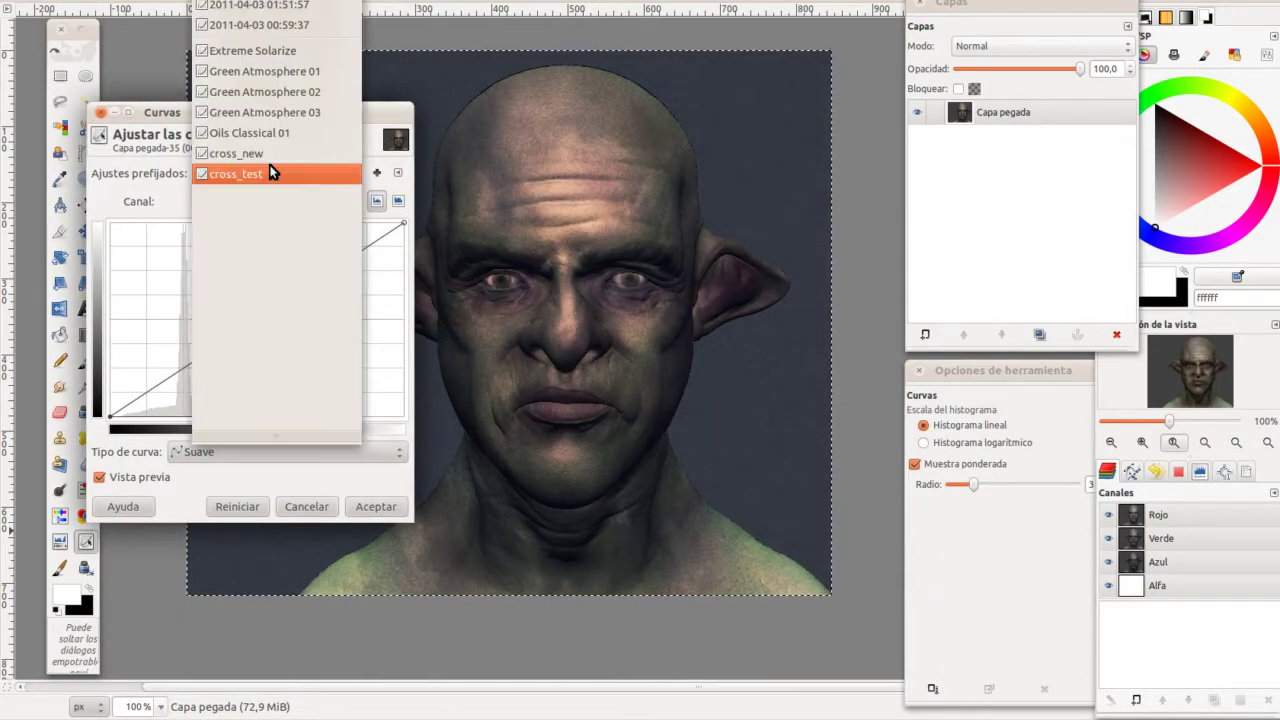
left_click(297, 174)
left_click(306, 506)
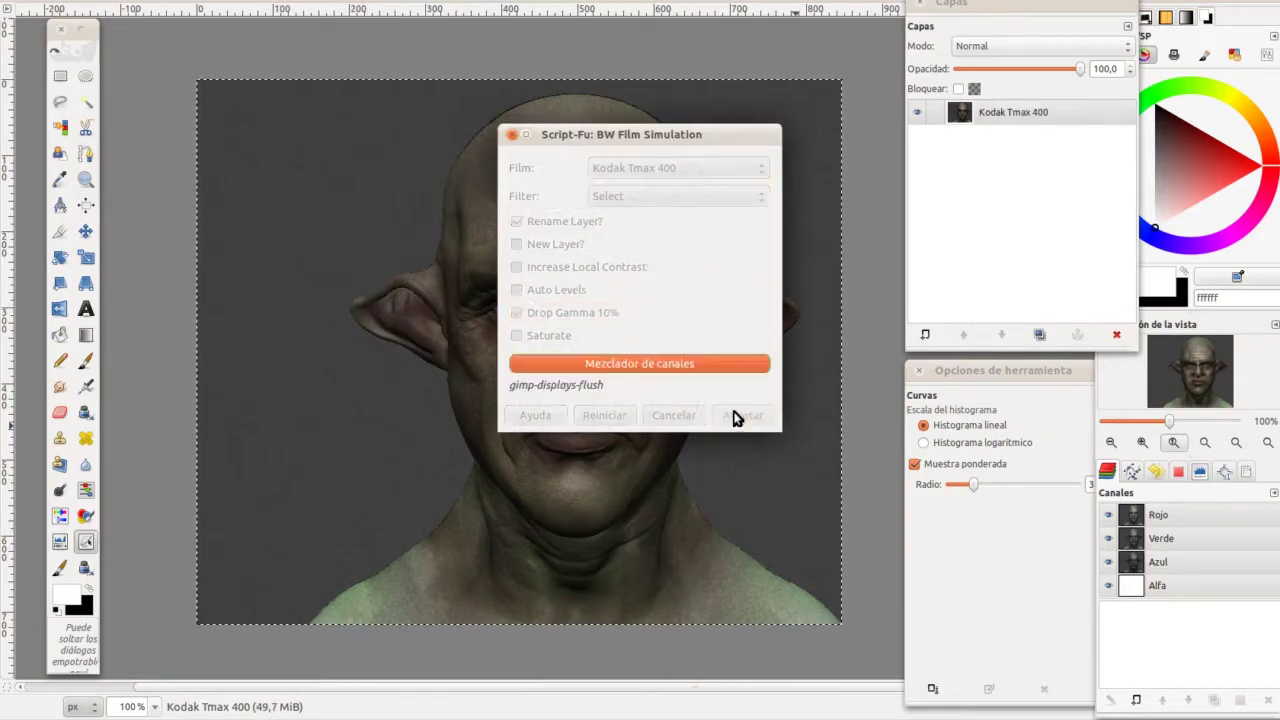
Gaussian-blur the Screen-mode Kodak Tmax 400 layer and merge it into Capa pegada.
scroll(1017, 49, "down", 3)
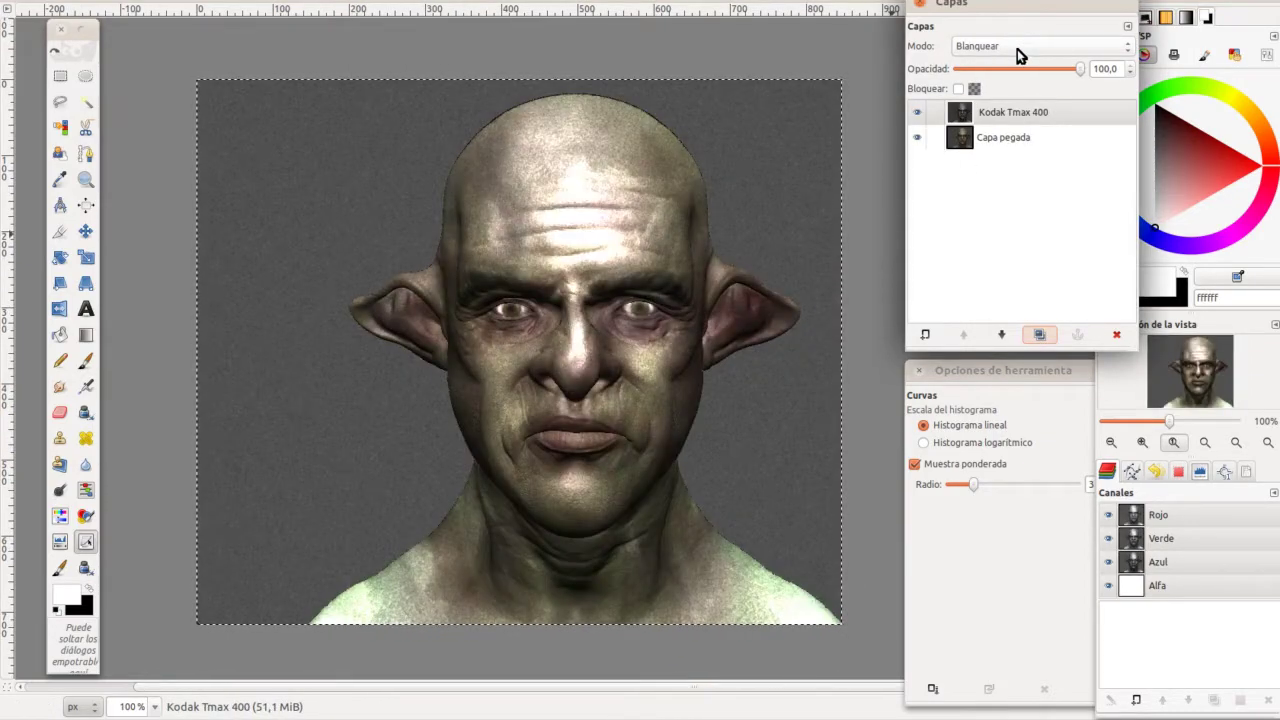
scroll(1017, 49, "up", 1)
scroll(1000, 46, "up", 1)
left_click(759, 119)
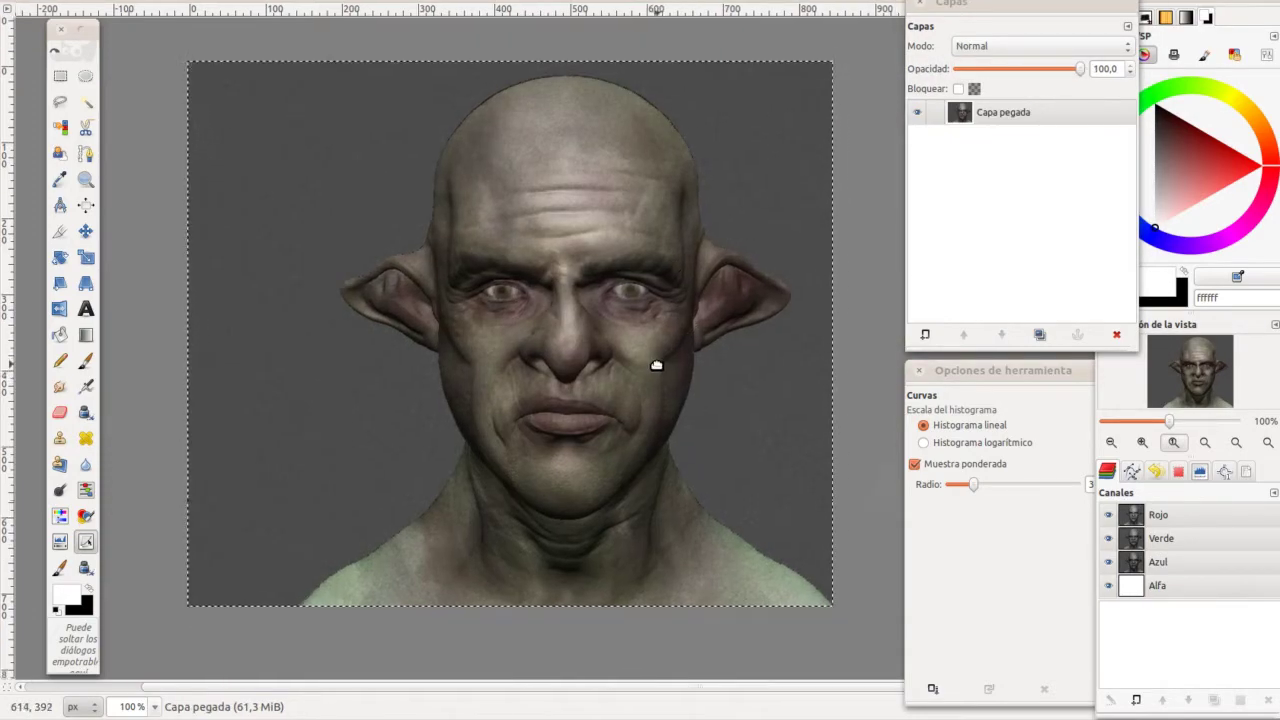
left_click(425, 1)
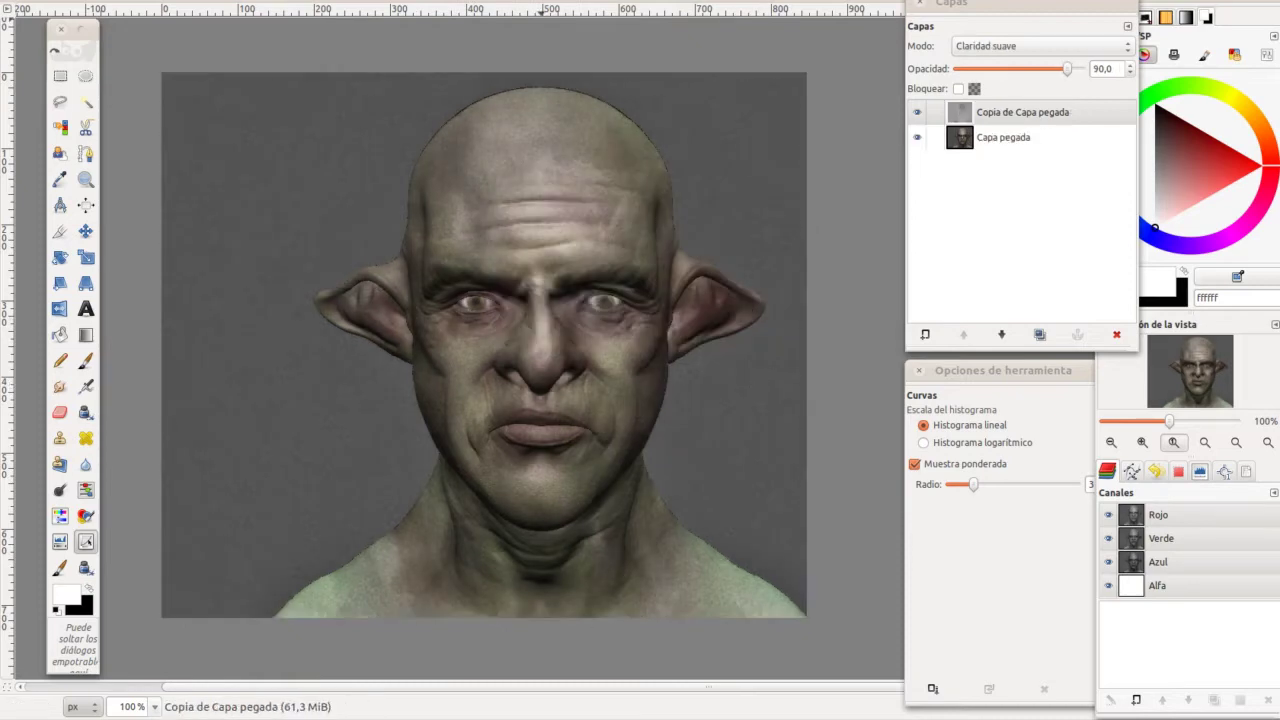
Apply the Photo Enhancement filter with Vivid Saturation to the portrait.
left_click(425, 1)
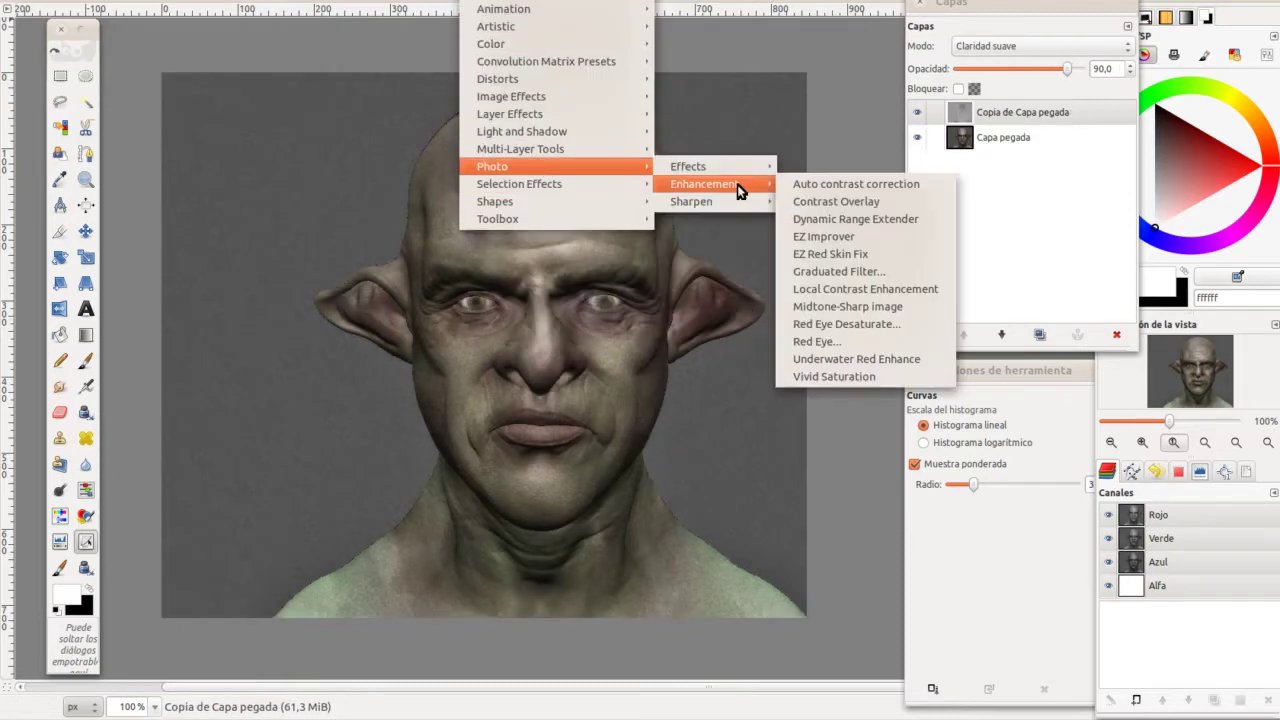
left_click(816, 273)
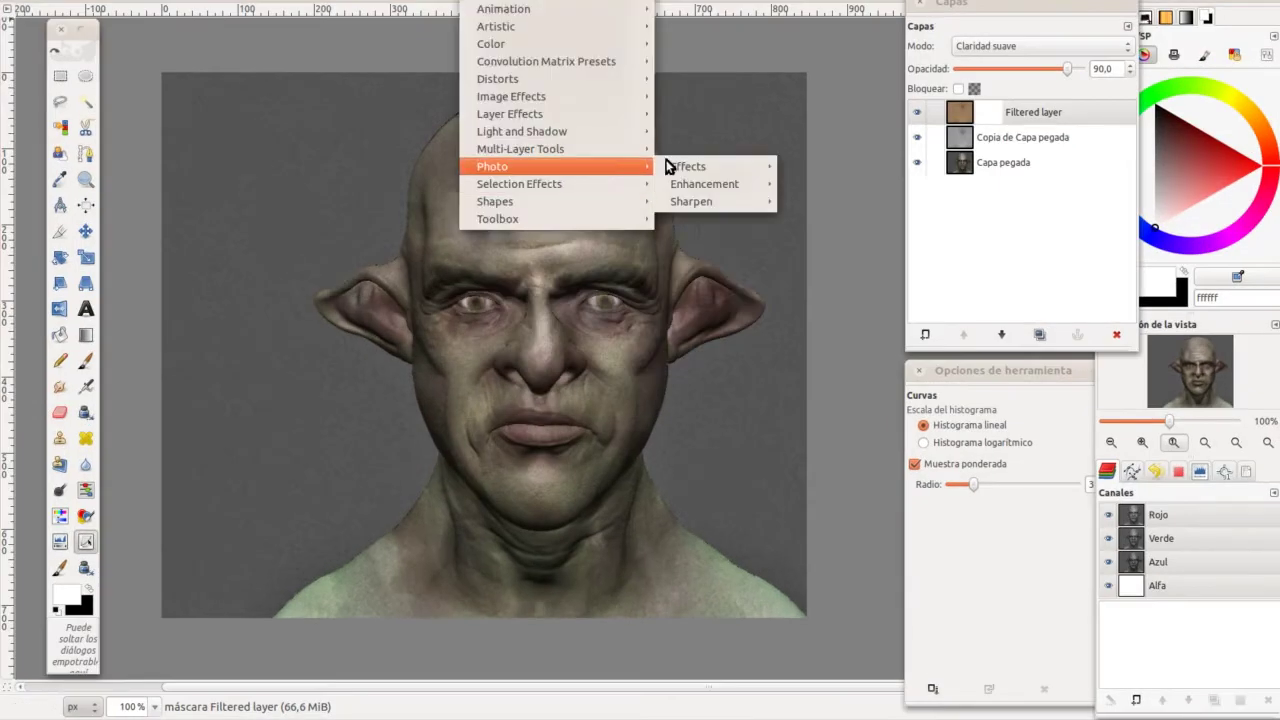
left_click(864, 372)
Run the vignette filter, accepting its settings.
left_click(435, 1)
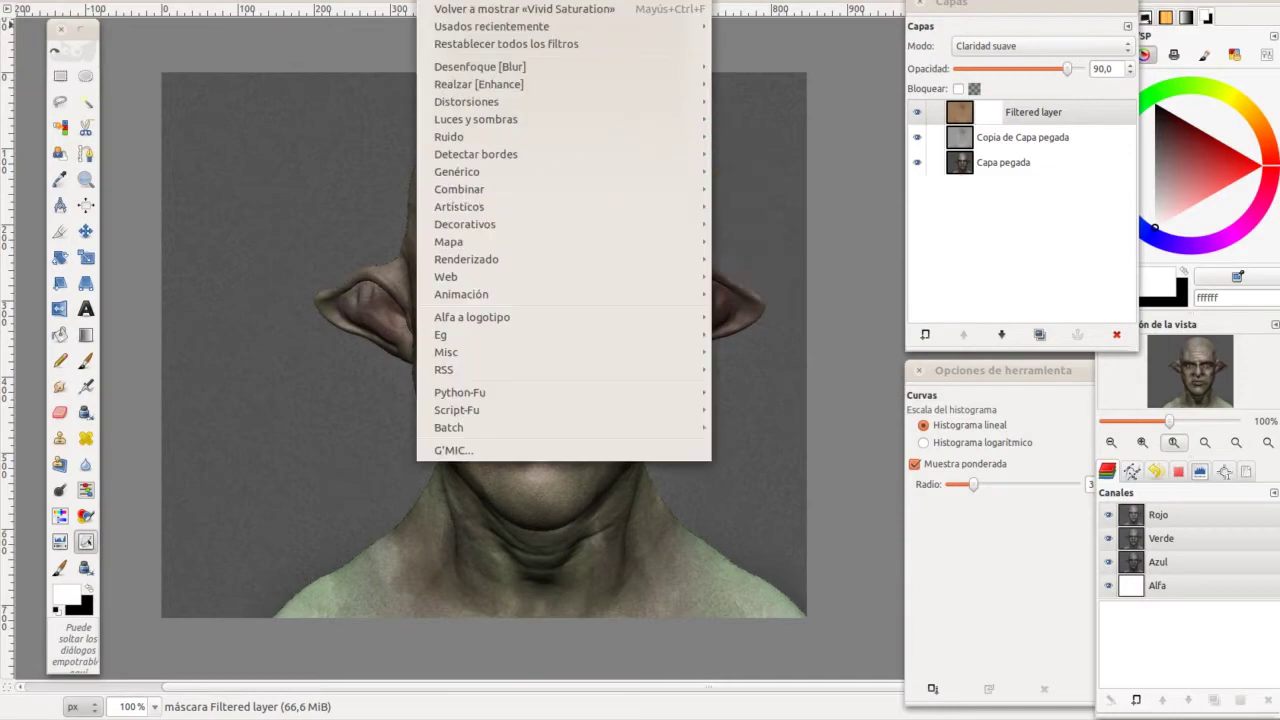
mouse_move(476, 119)
left_click(795, 392)
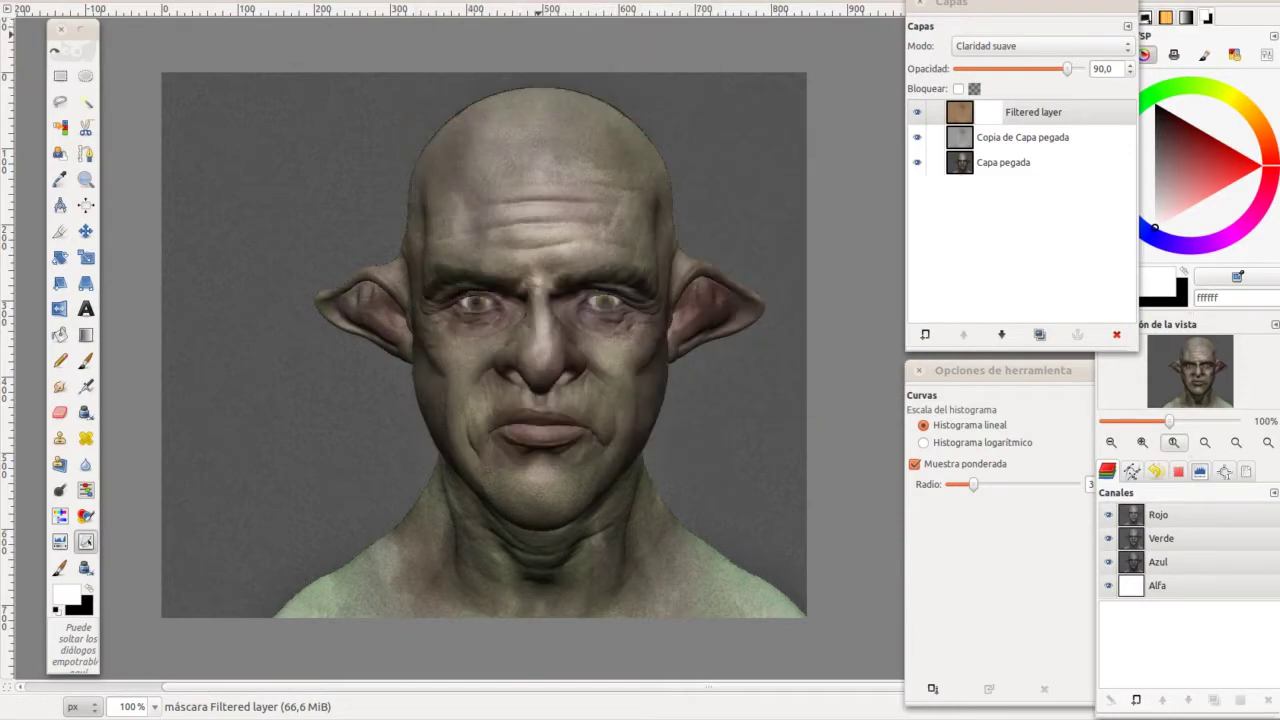
left_click(788, 374)
left_click(435, 1)
Draw a large elliptical selection around the bust.
left_click(85, 103)
left_click(85, 76)
left_click_drag(171, 79, 795, 662)
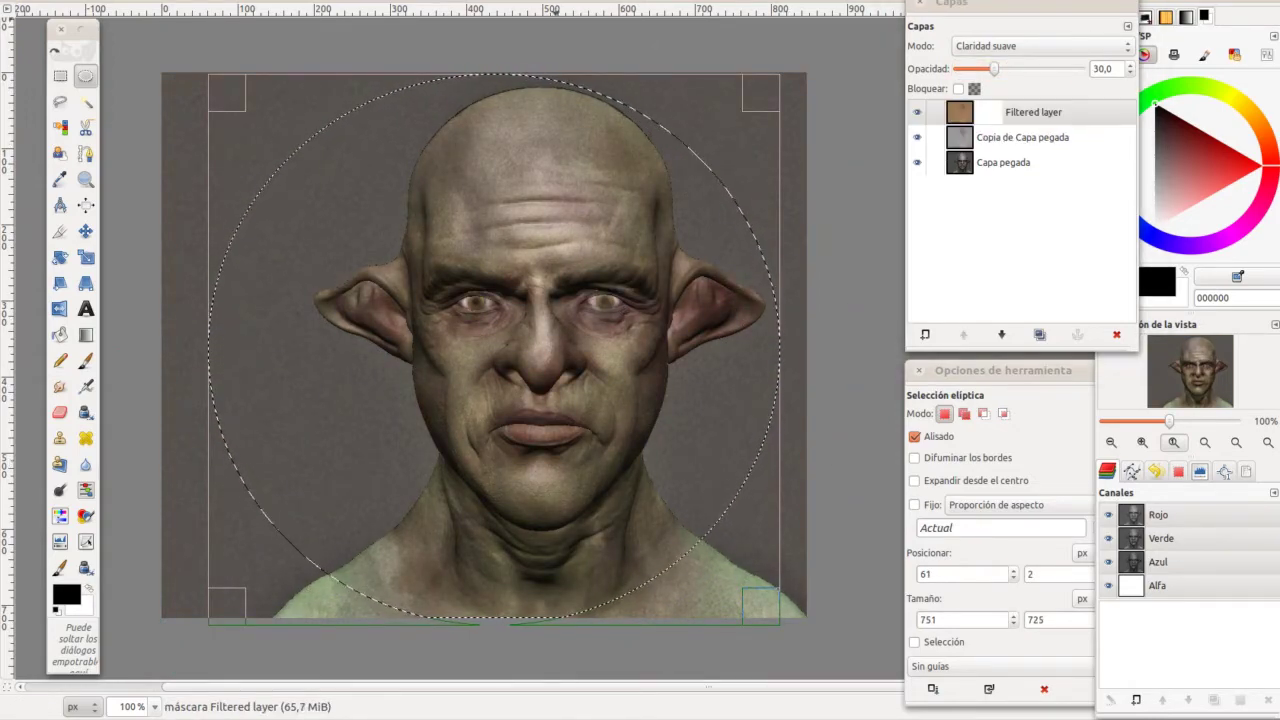
Darken the area outside the ellipse into a vignette and apply lens distortion.
right_click(555, 287)
left_click(735, 389)
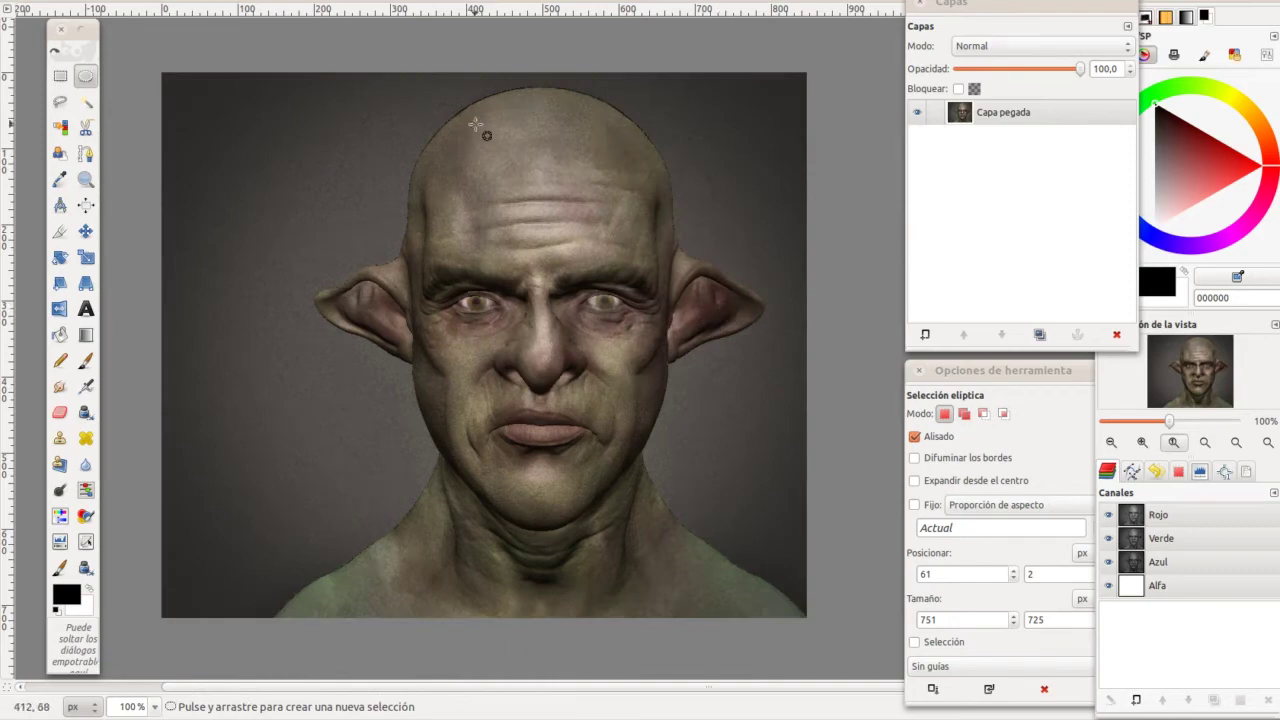
left_click(470, 0)
left_click(740, 172)
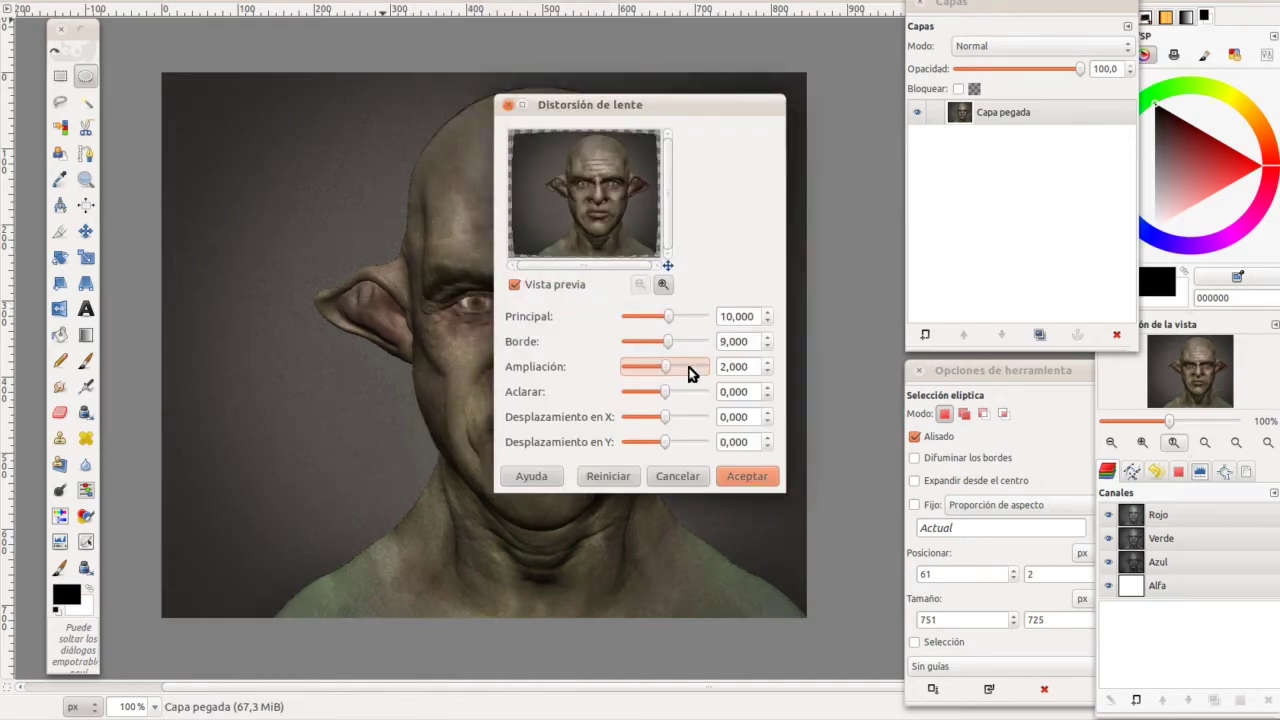
left_click(747, 476)
Apply Chromatic Aberration, then a Levels adjustment to brighten the portrait.
left_click(300, 5)
left_click(360, 414)
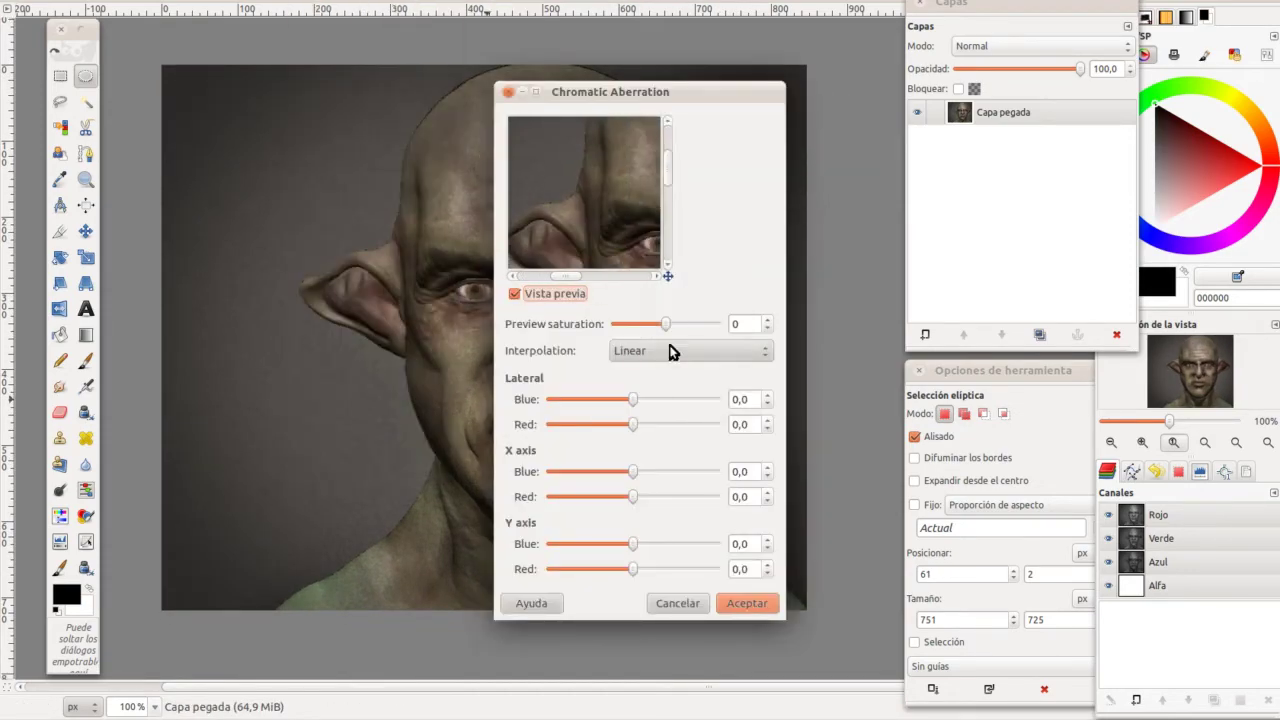
left_click(747, 603)
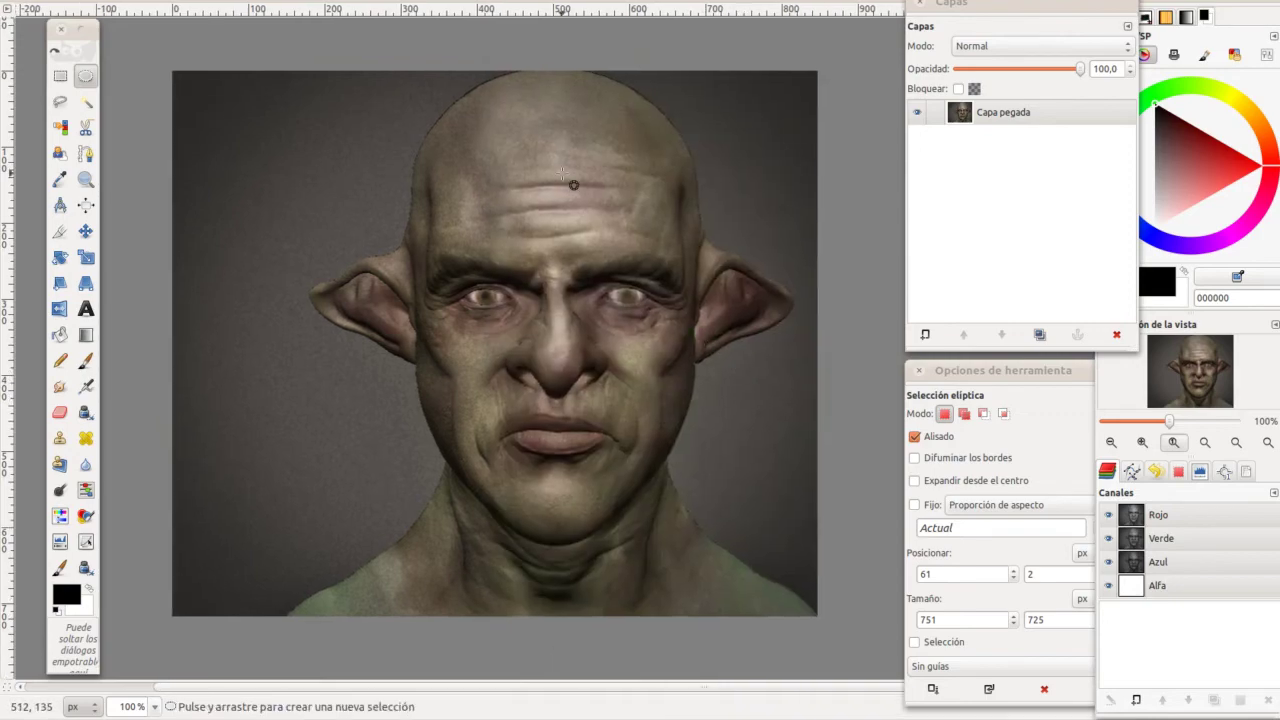
left_click(300, 2)
left_click(358, 85)
left_click(866, 494)
Duplicate the layer at 50% opacity and save as 008_orc_screen_2_gimp2.xcf.
left_click(950, 580)
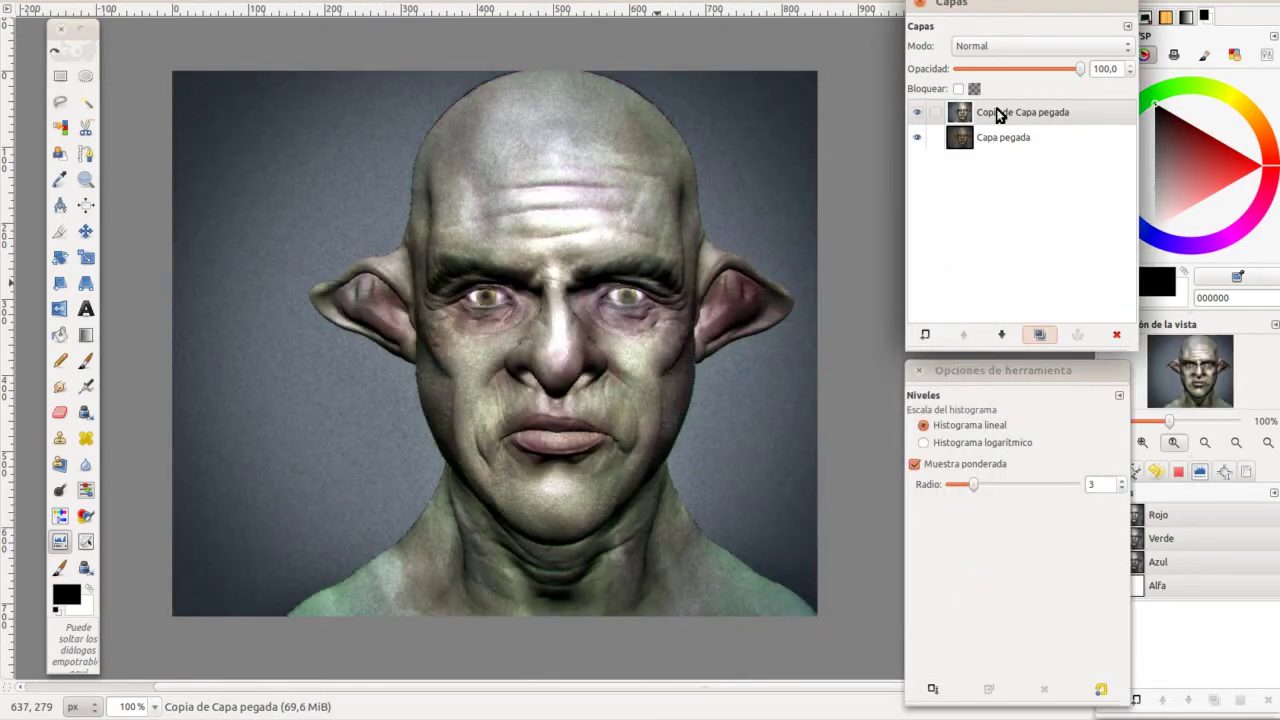
left_click_drag(1080, 68, 1018, 68)
key("ctrl+shift+s")
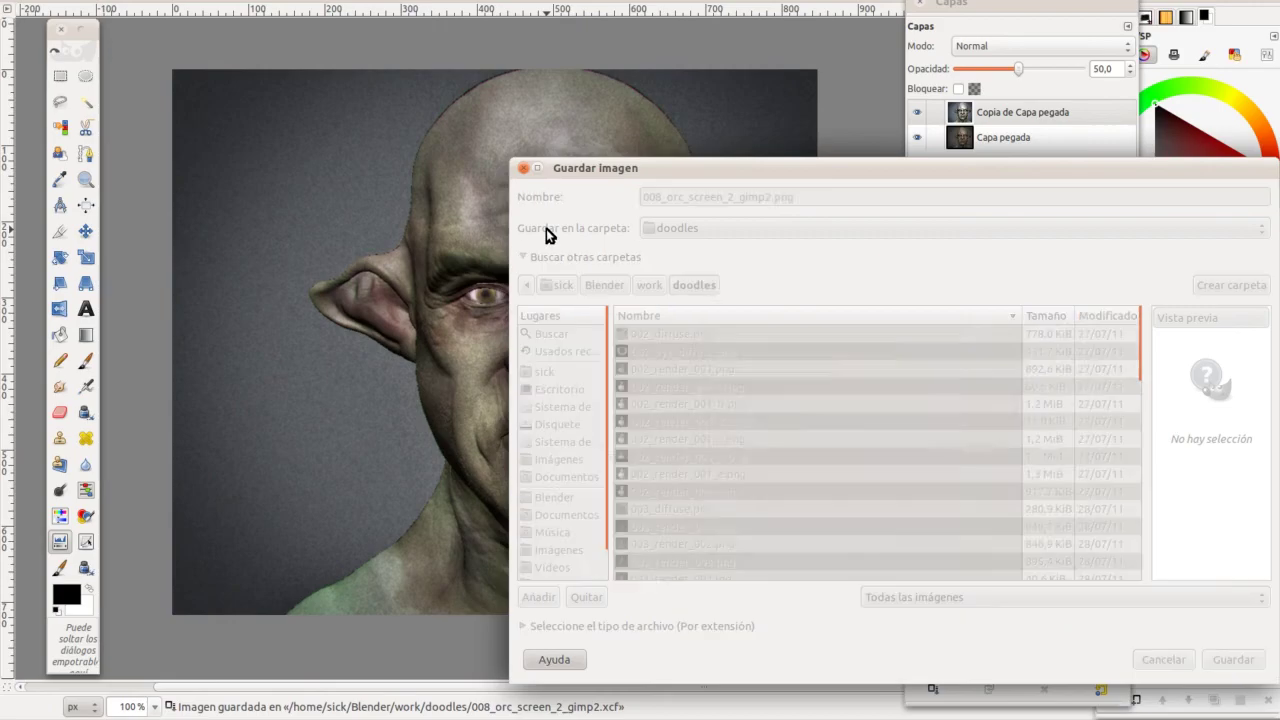